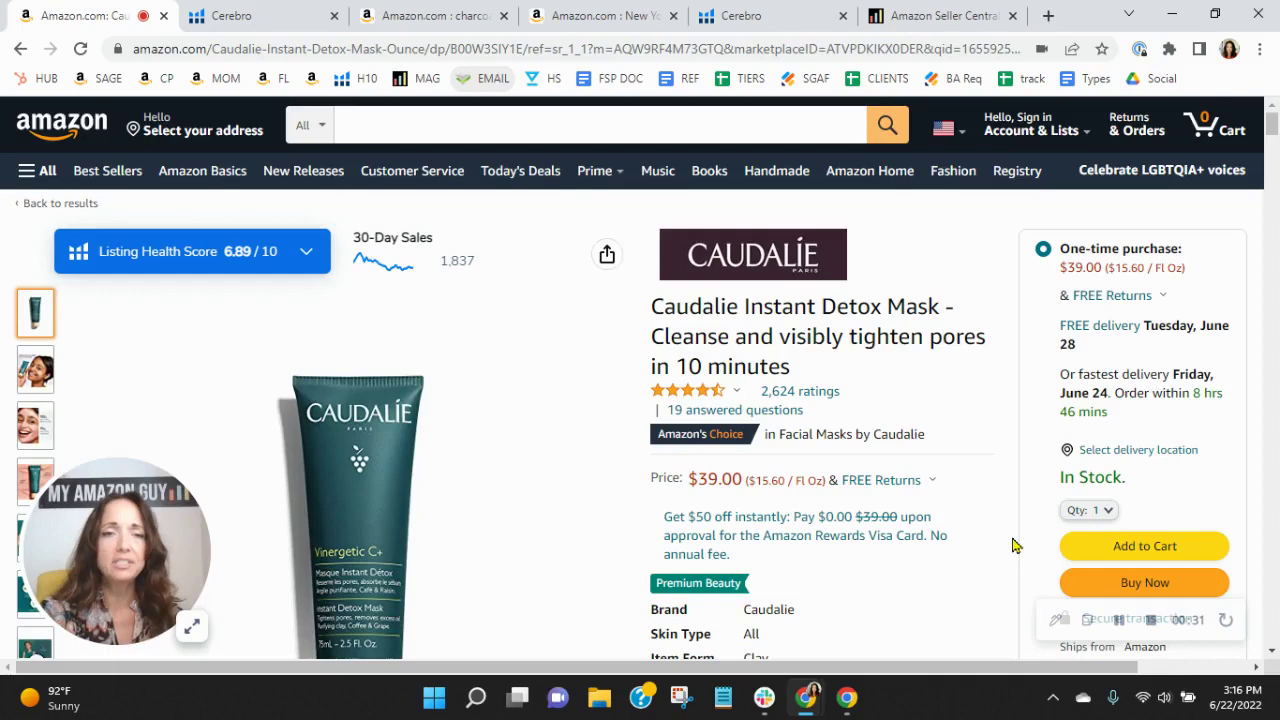
Step: Examine the Cerebro keyword results for the Caudalie Instant Detox Mask, checking the keyword distribution and the organic and sponsored ranks
click(212, 18)
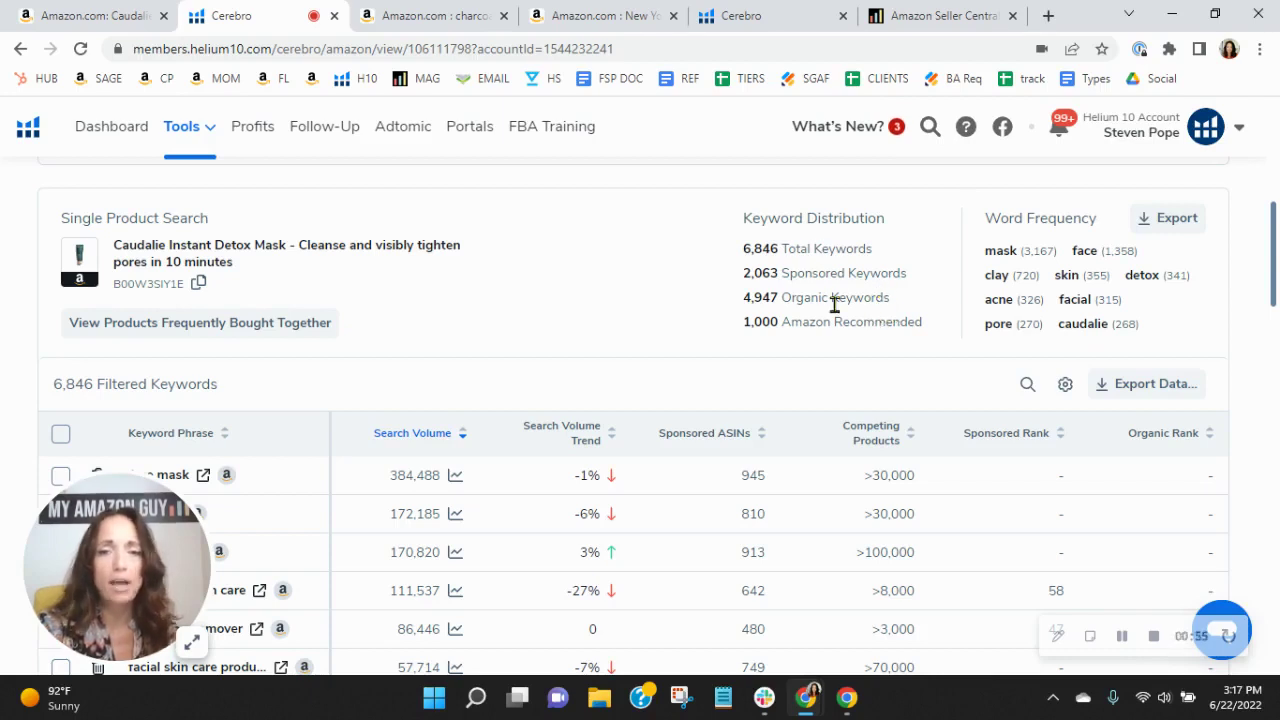
scroll(663, 337, down, 2)
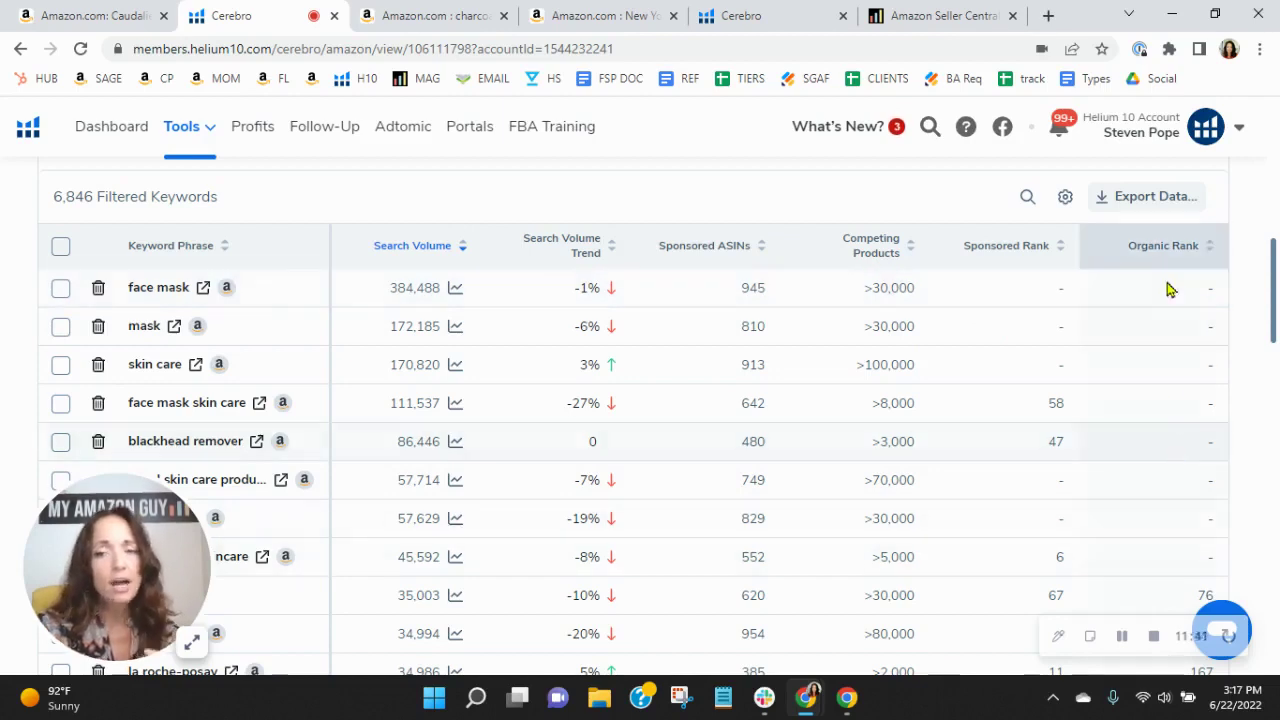
scroll(1170, 385, down, 1)
scroll(1170, 385, down, 1)
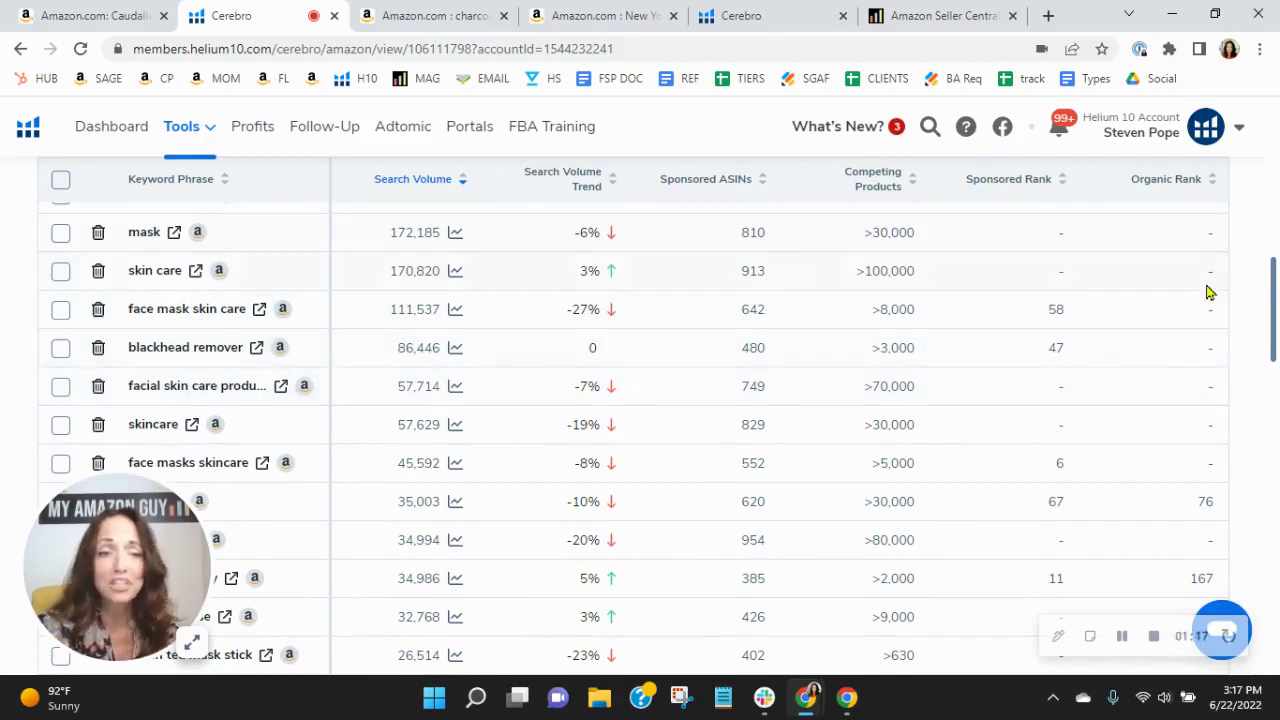
scroll(1207, 291, up, 2)
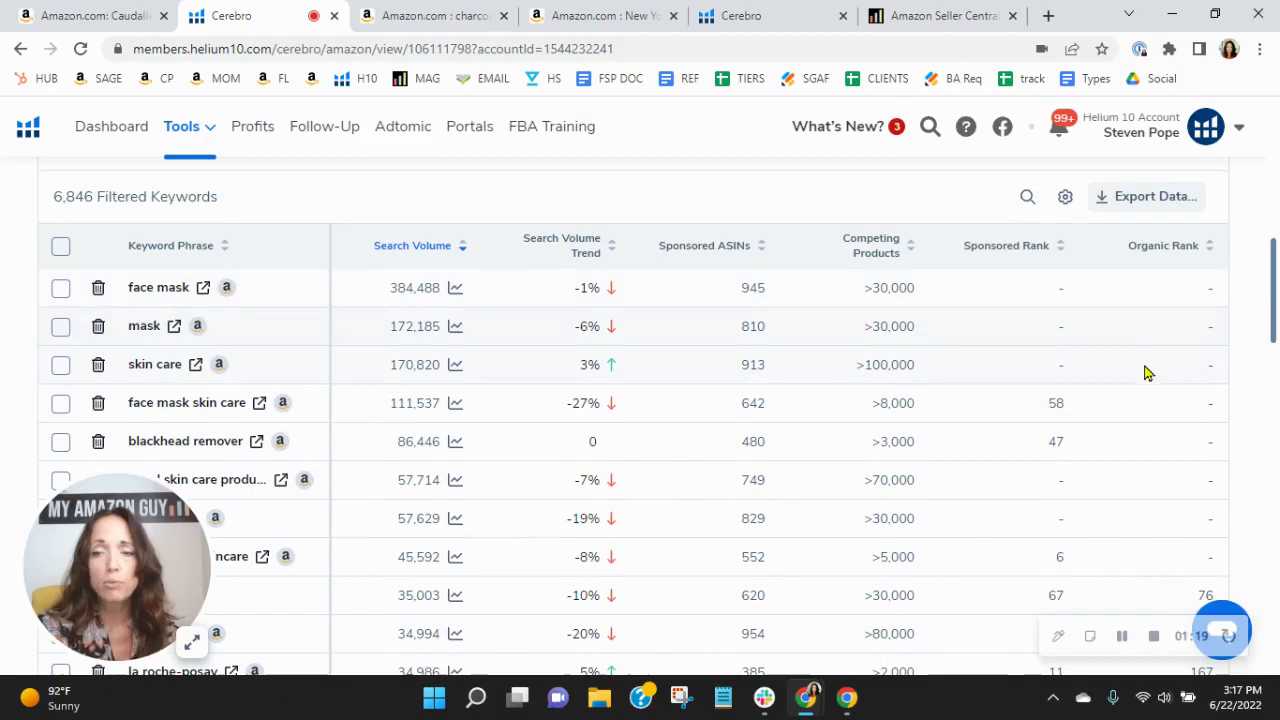
scroll(1147, 372, down, 4)
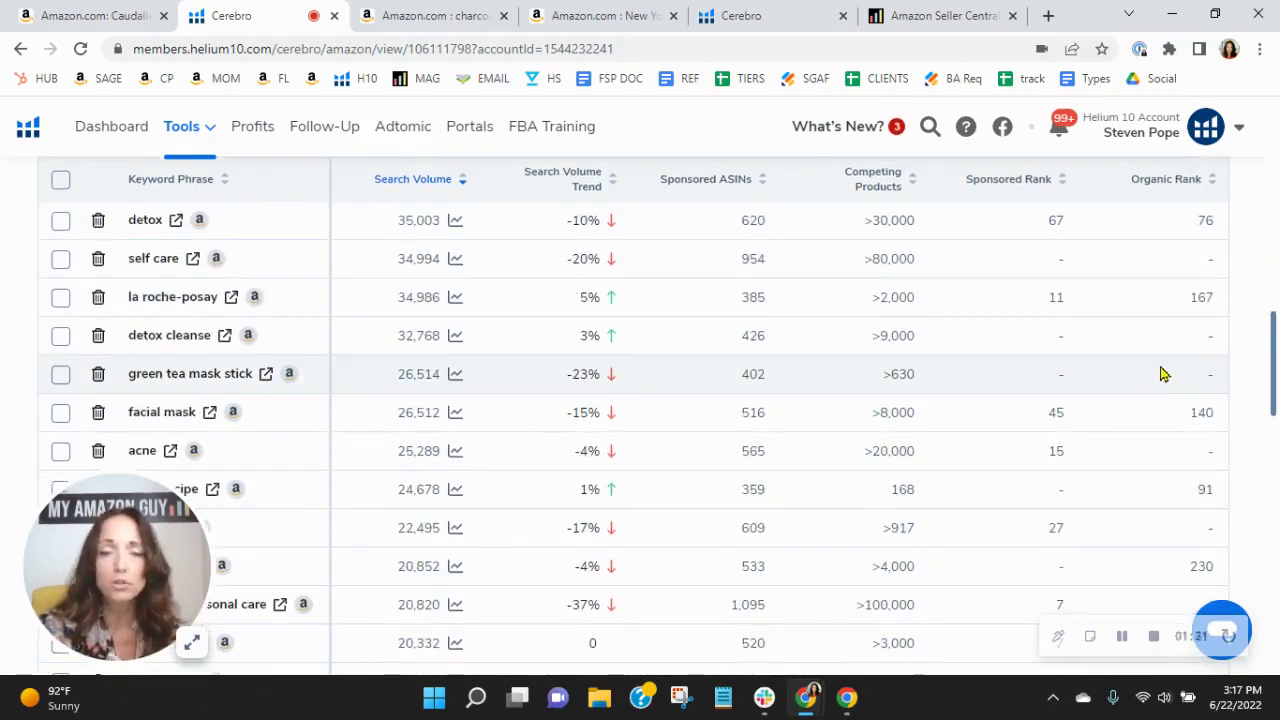
scroll(1220, 343, down, 2)
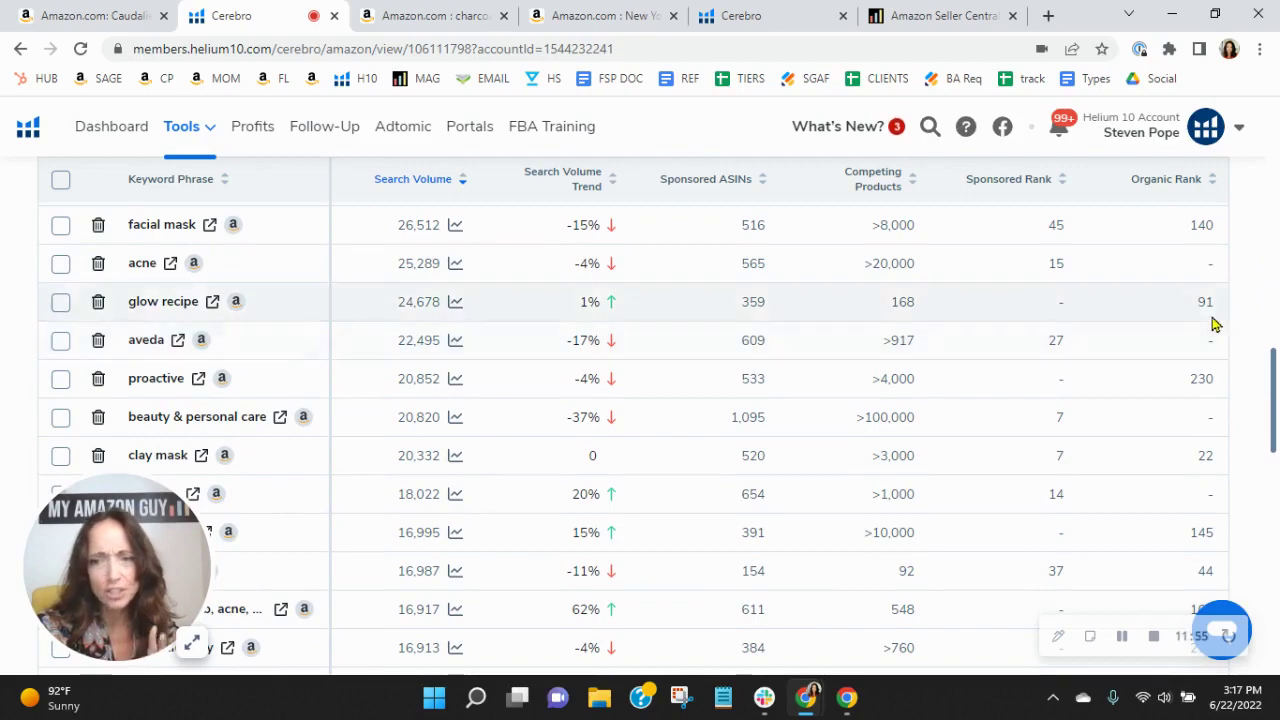
scroll(1212, 324, down, 3)
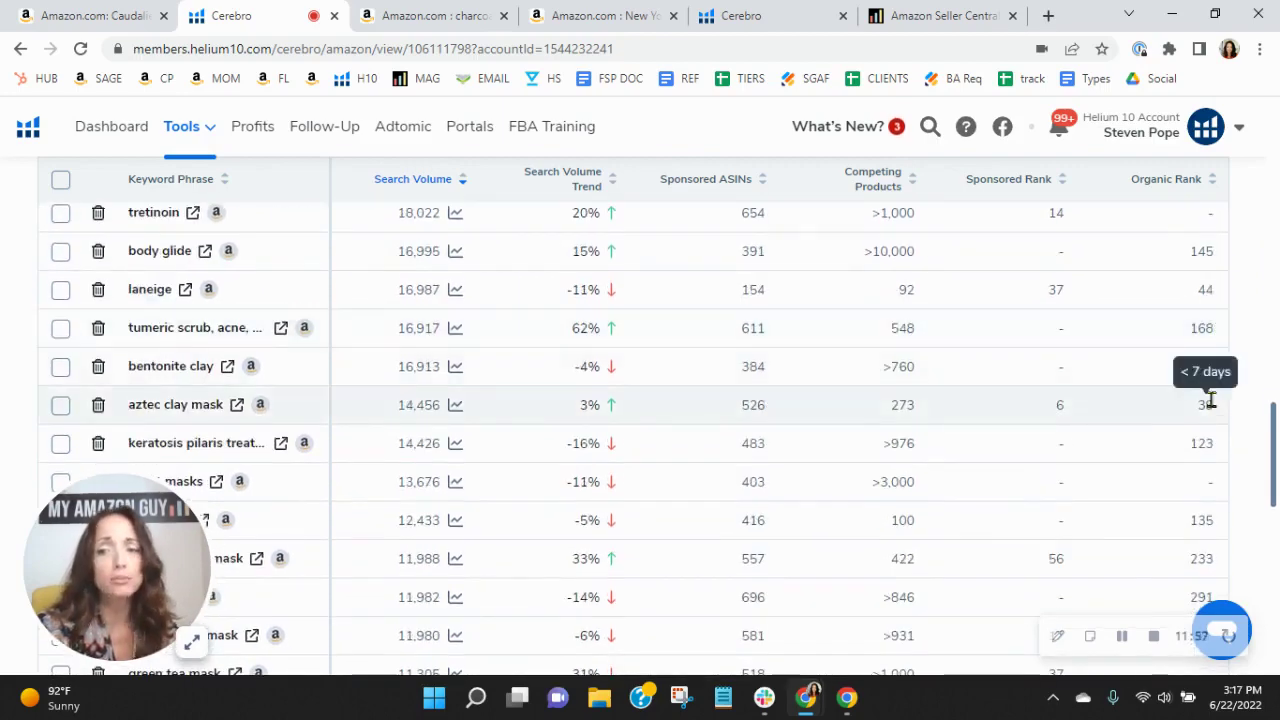
scroll(1206, 400, down, 2)
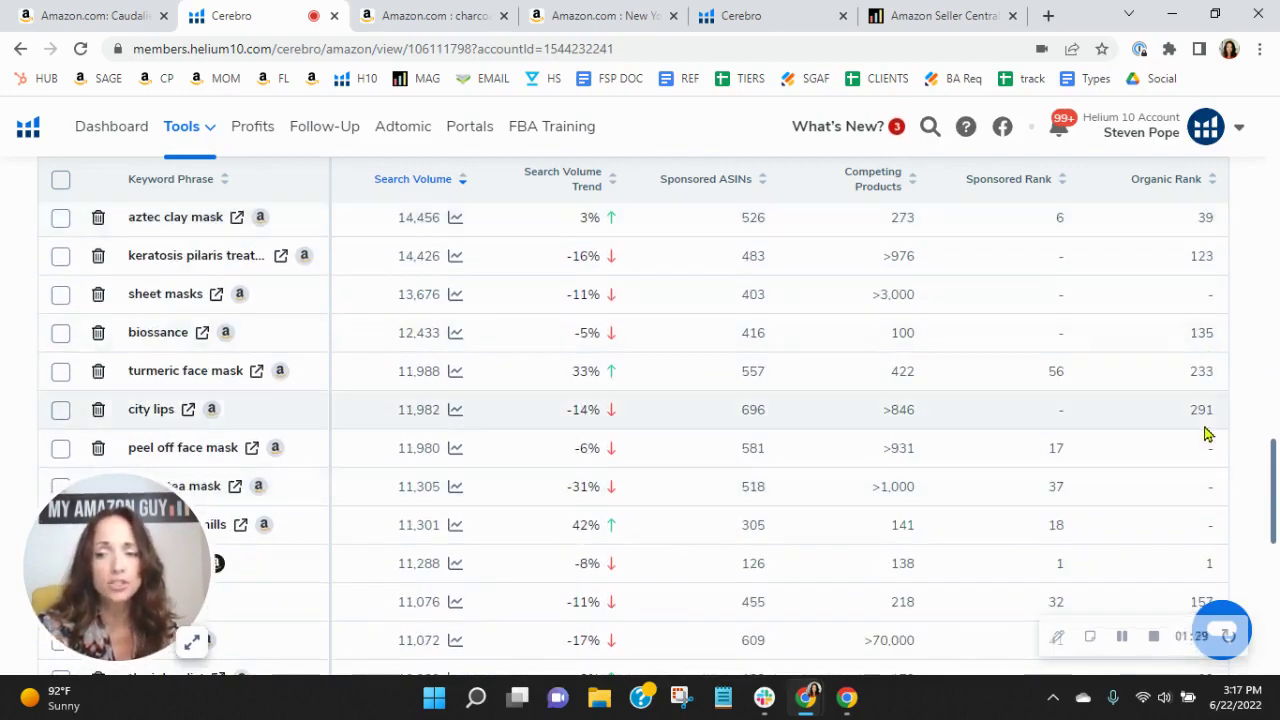
scroll(1206, 432, down, 2)
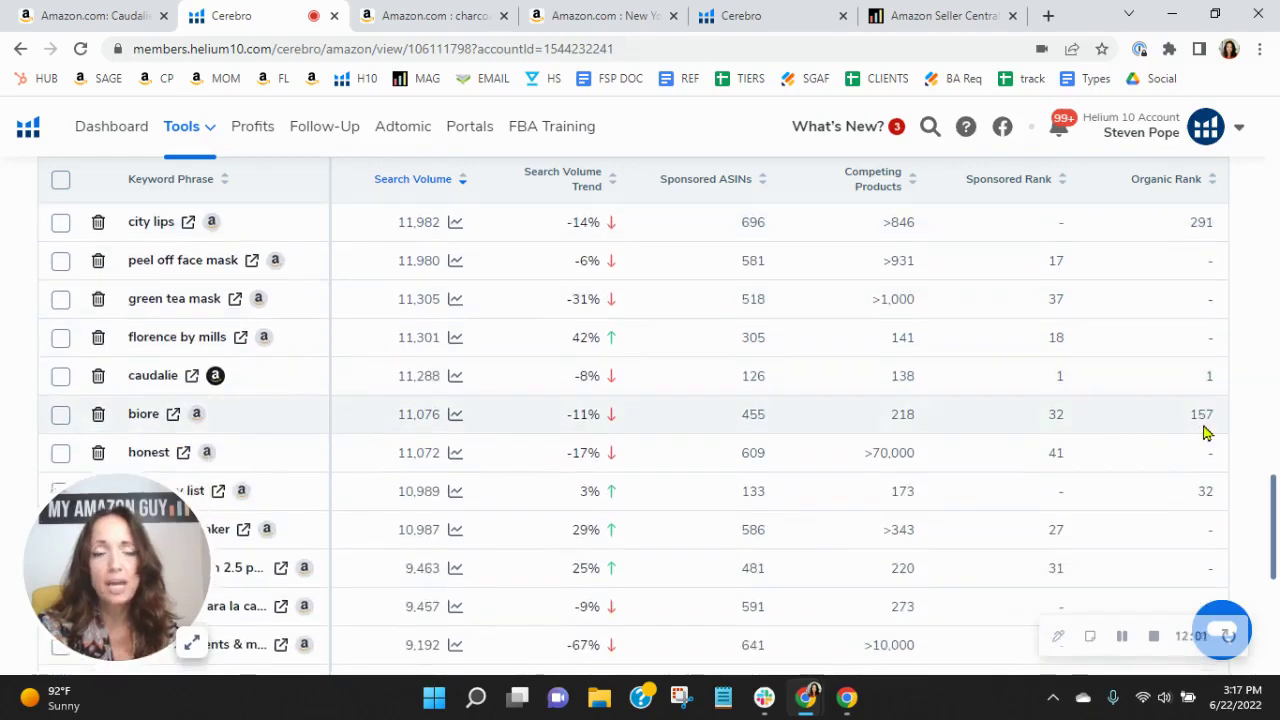
scroll(1206, 432, down, 4)
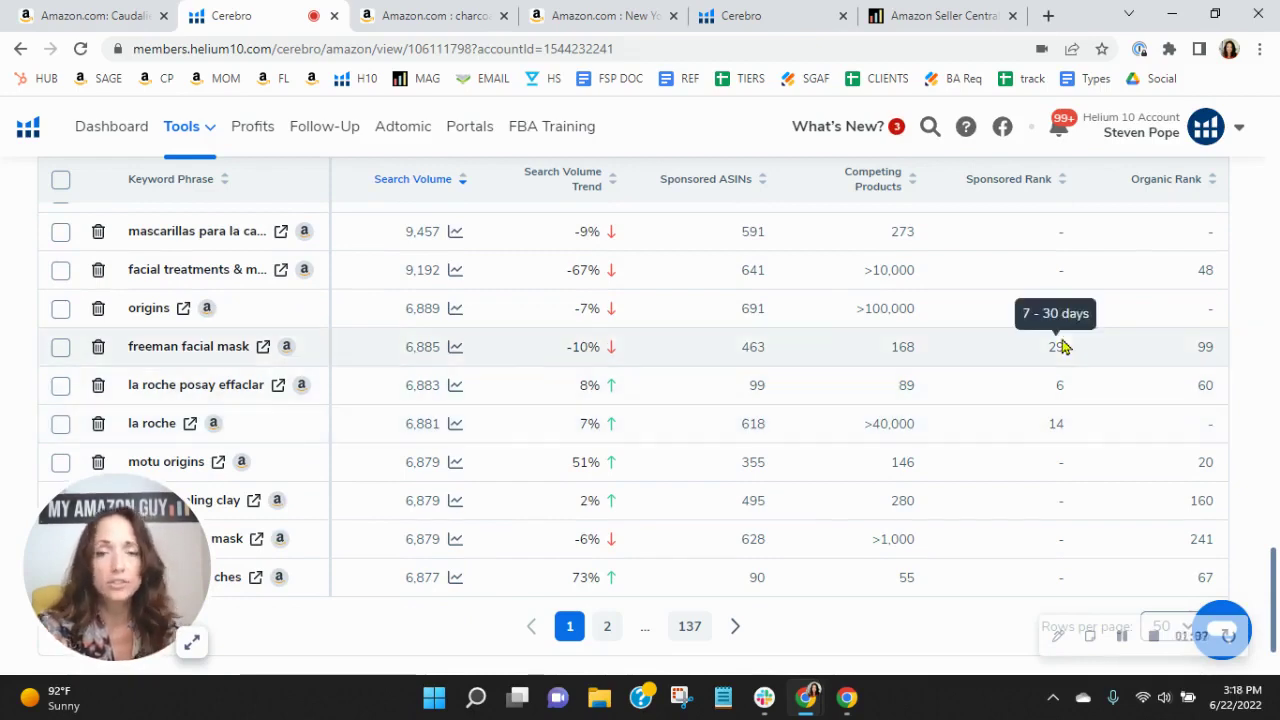
scroll(1058, 336, down, 1)
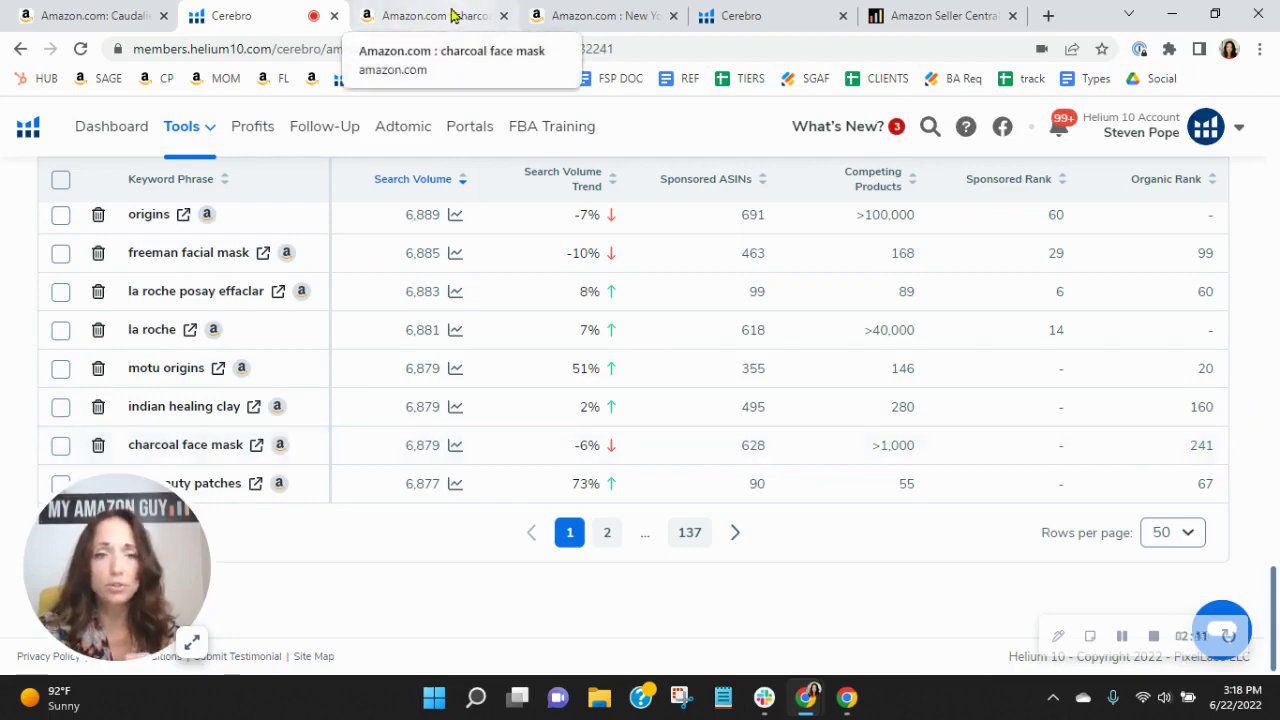
Step: View the Amazon results for charcoal face mask and the competing New York Biology Dead Sea Mud Mask listing
click(452, 15)
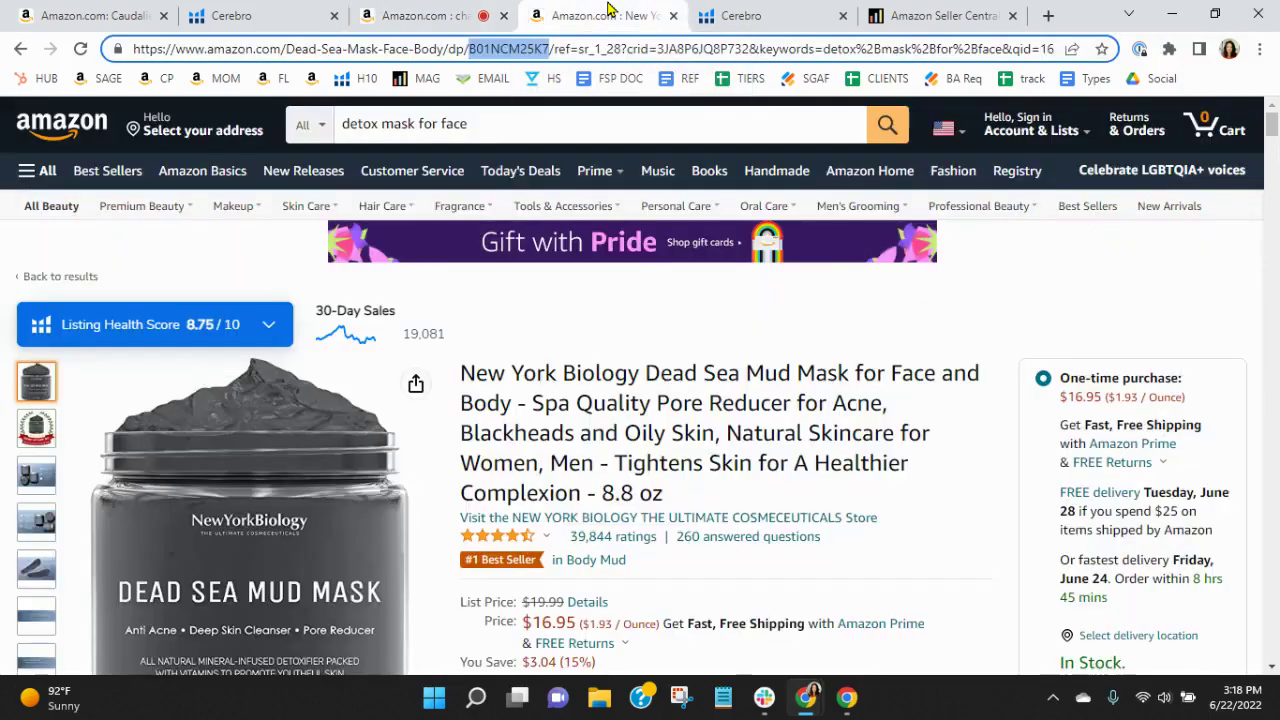
click(607, 12)
click(517, 126)
triple_click(435, 123)
click(270, 137)
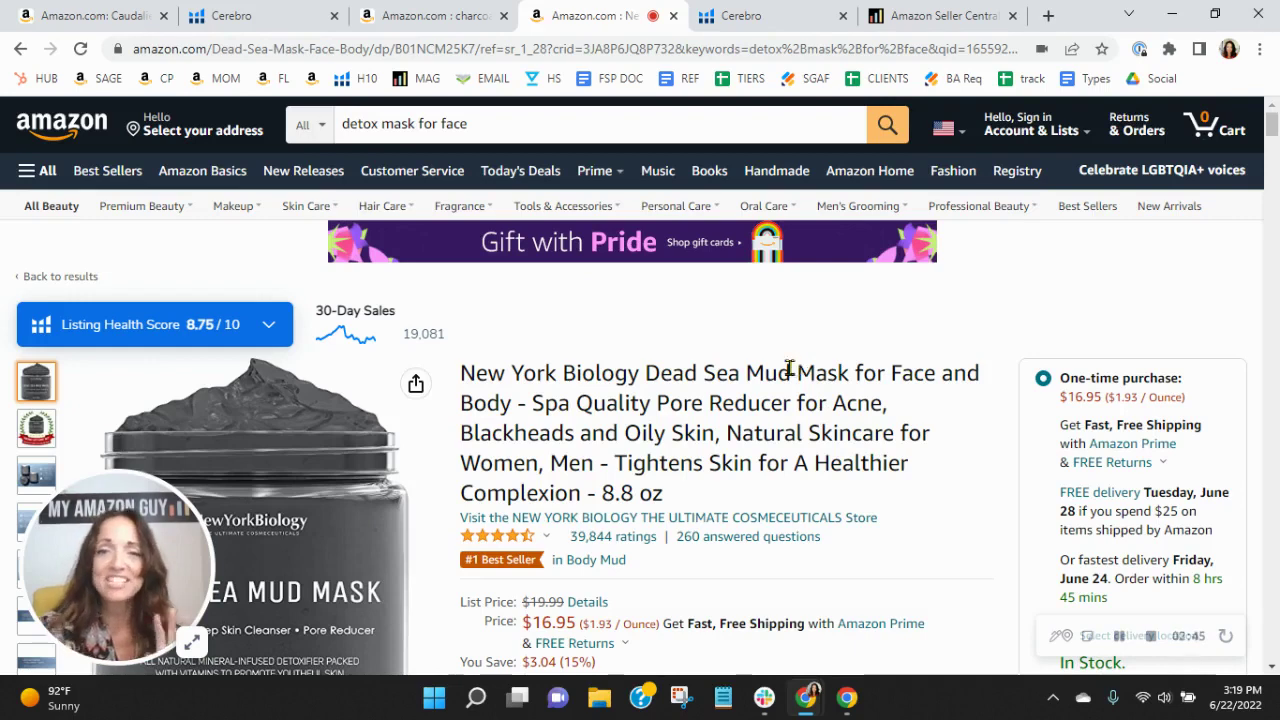
Step: Check the New York Biology mask's keyword distribution in Cerebro and compare its 30-day sales with the Caudalie listing's
click(775, 12)
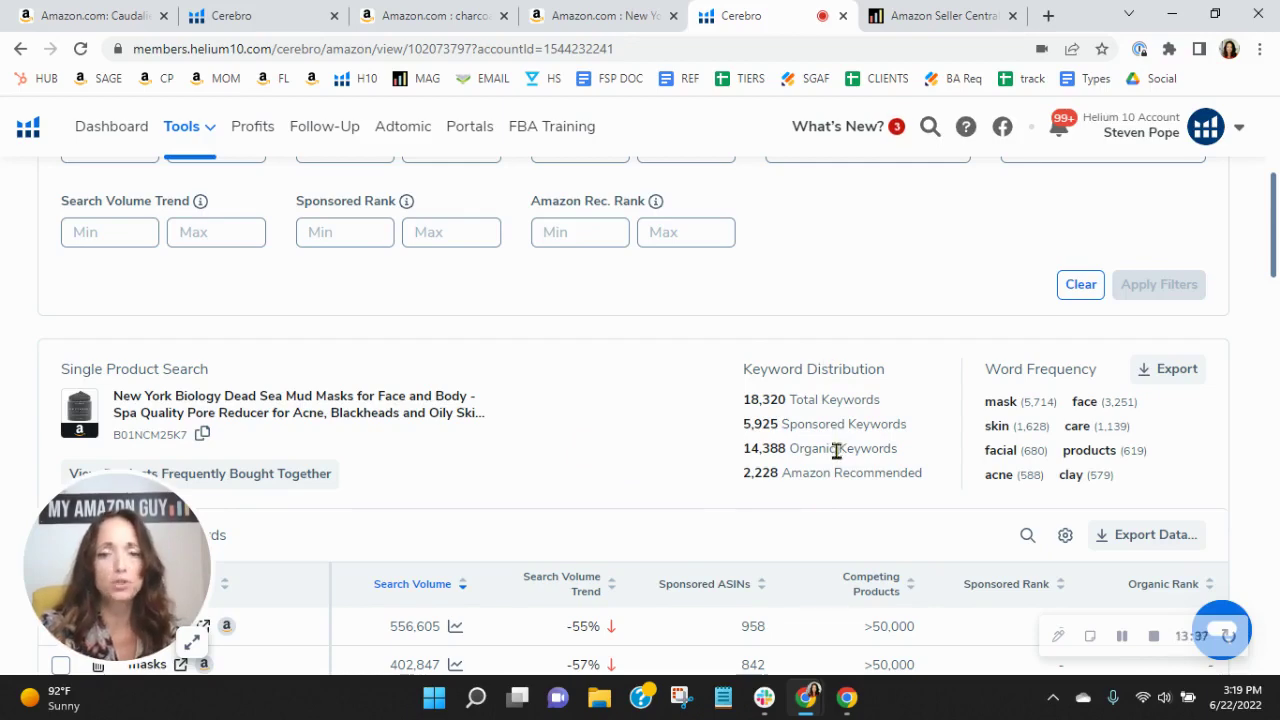
click(596, 12)
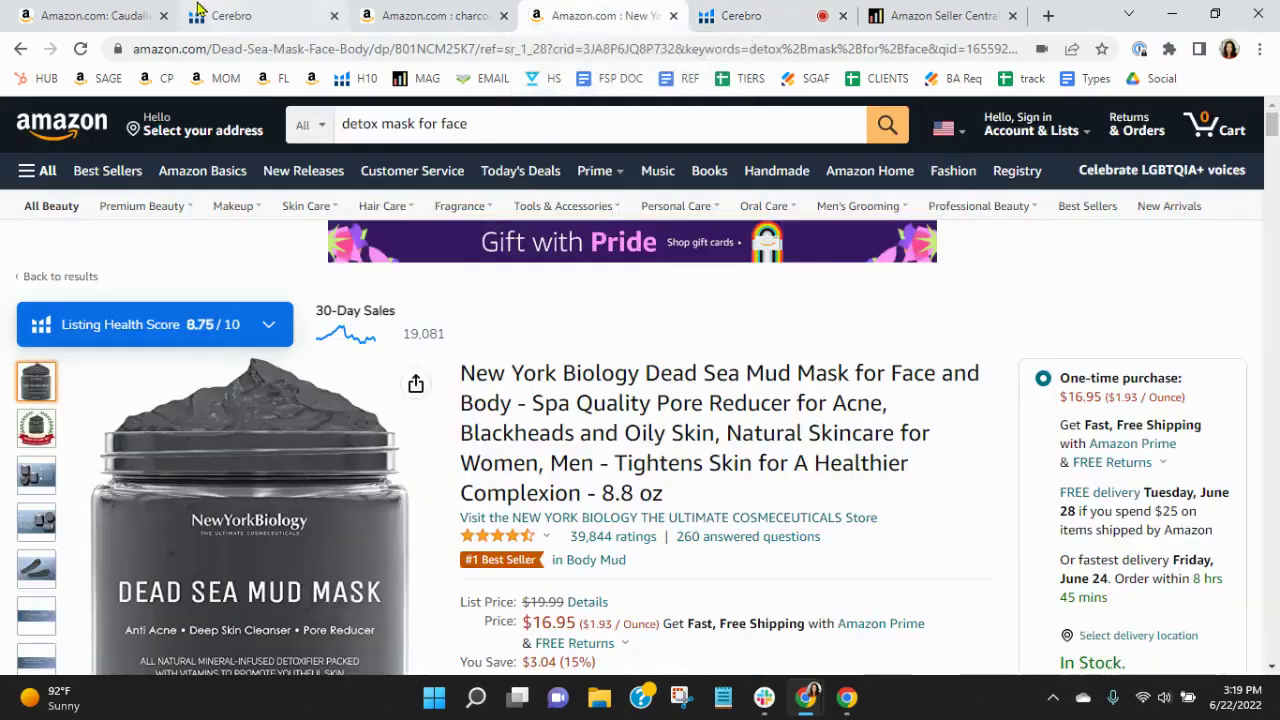
click(113, 12)
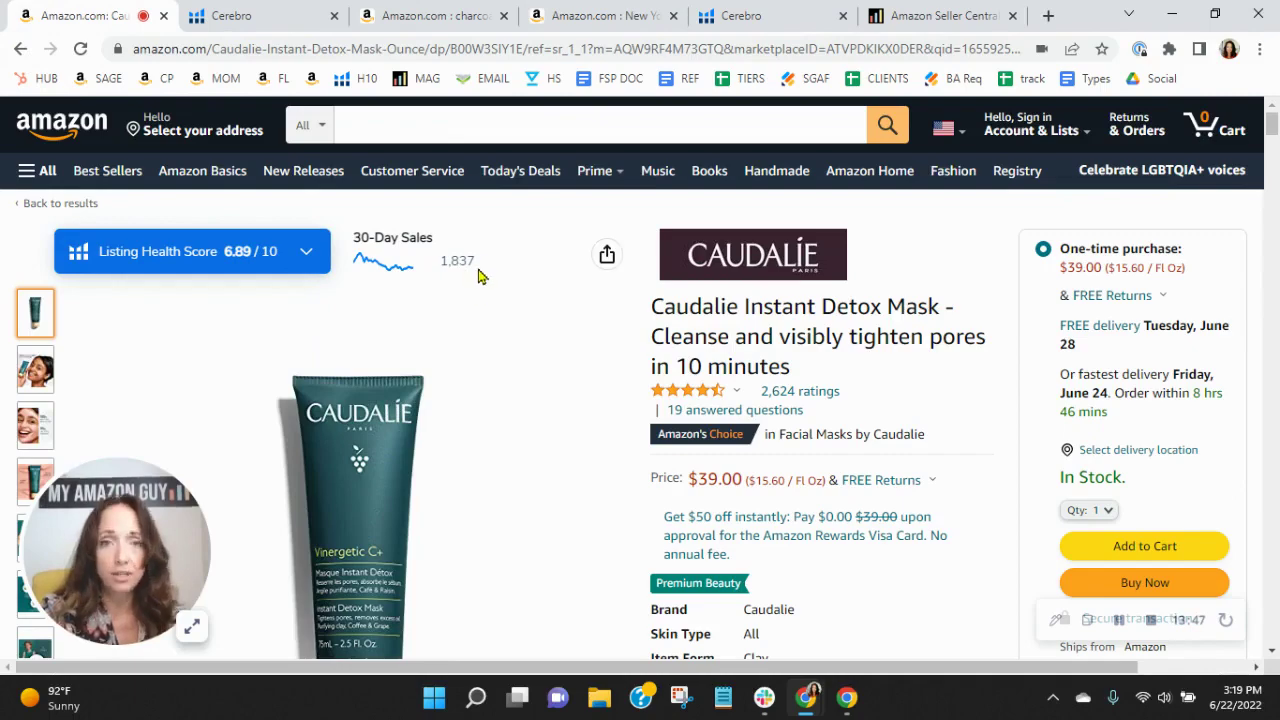
Step: Filter the Caudalie mask's Cerebro keywords to an organic rank from 20 to 50
click(276, 12)
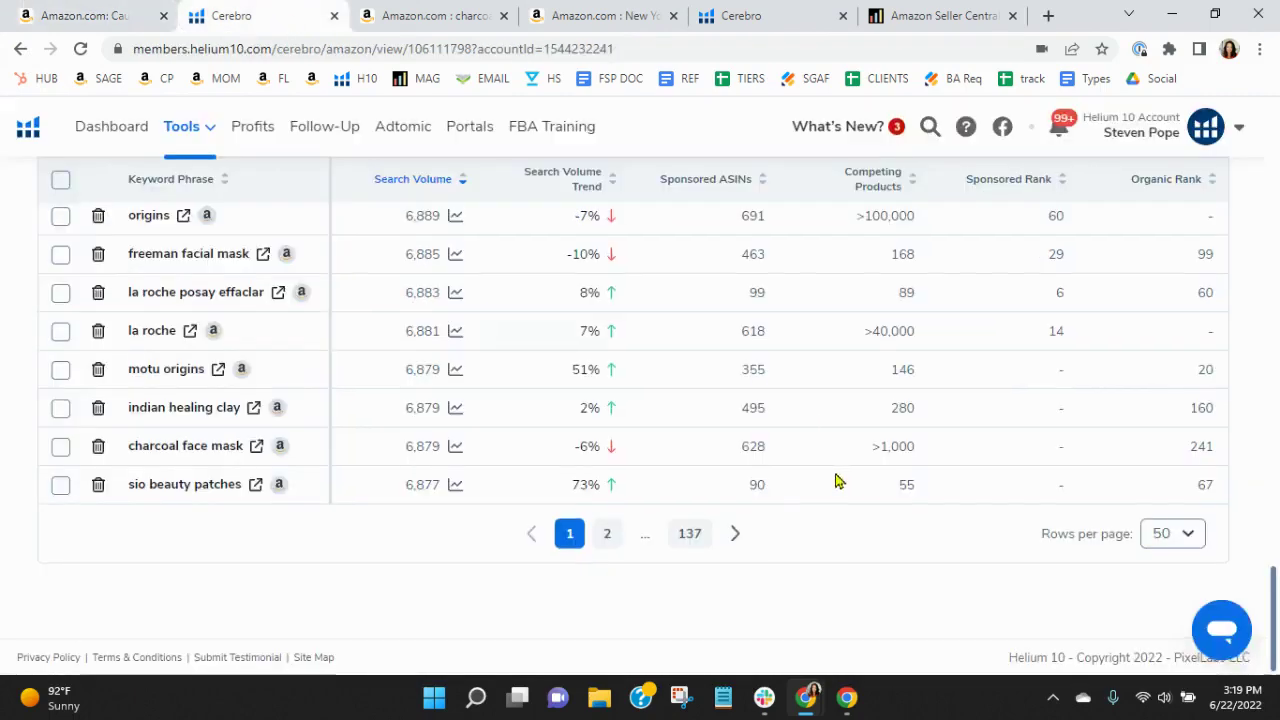
scroll(835, 480, up, 20)
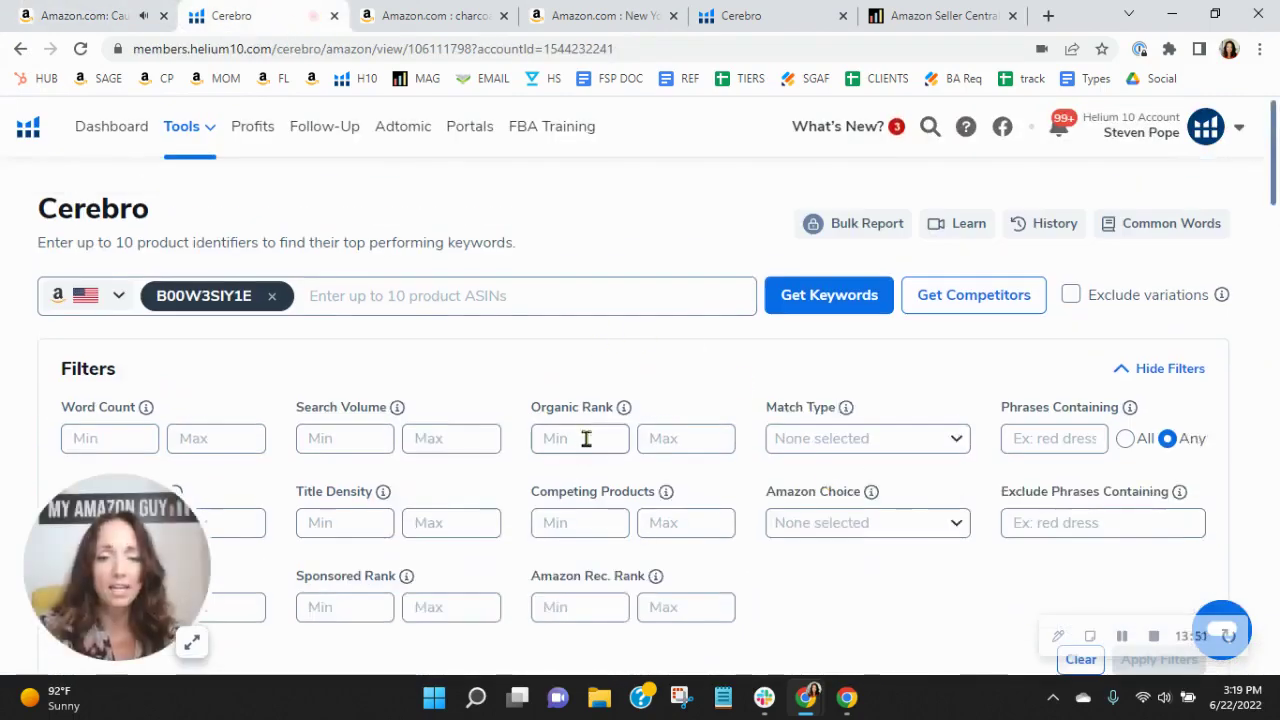
click(586, 438)
text(20)
click(686, 442)
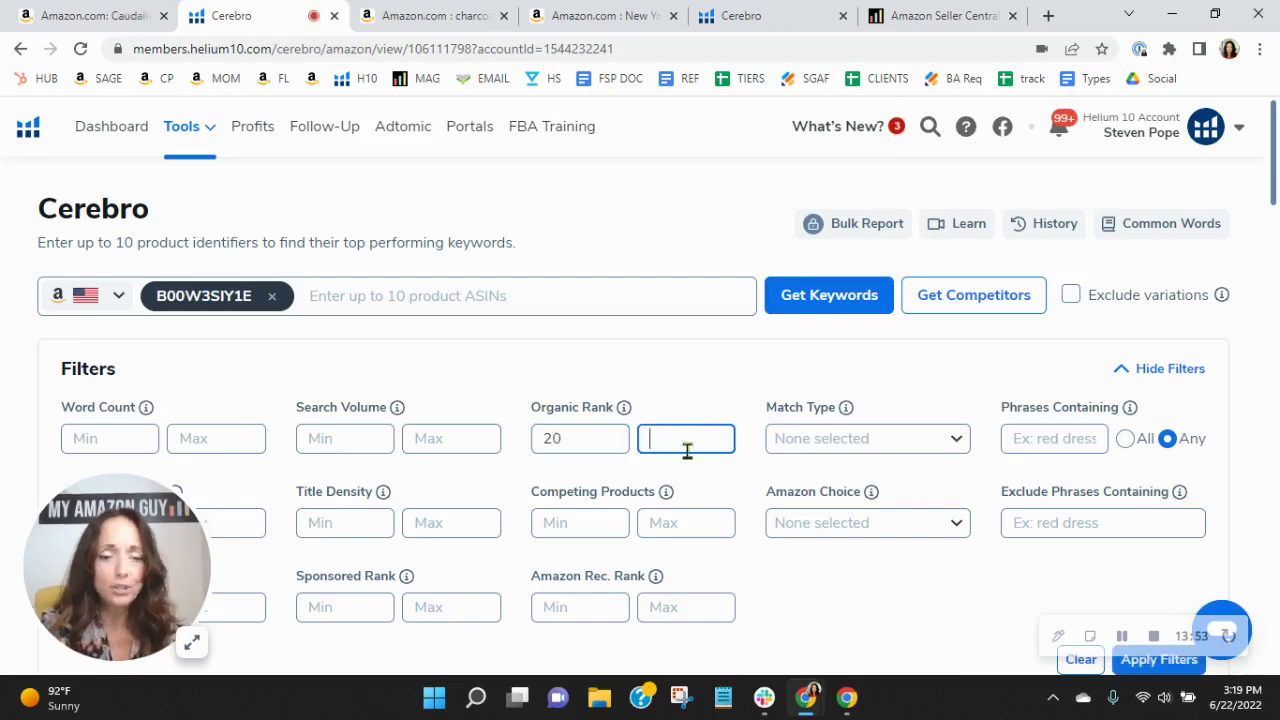
text(50)
scroll(1029, 443, down, 3)
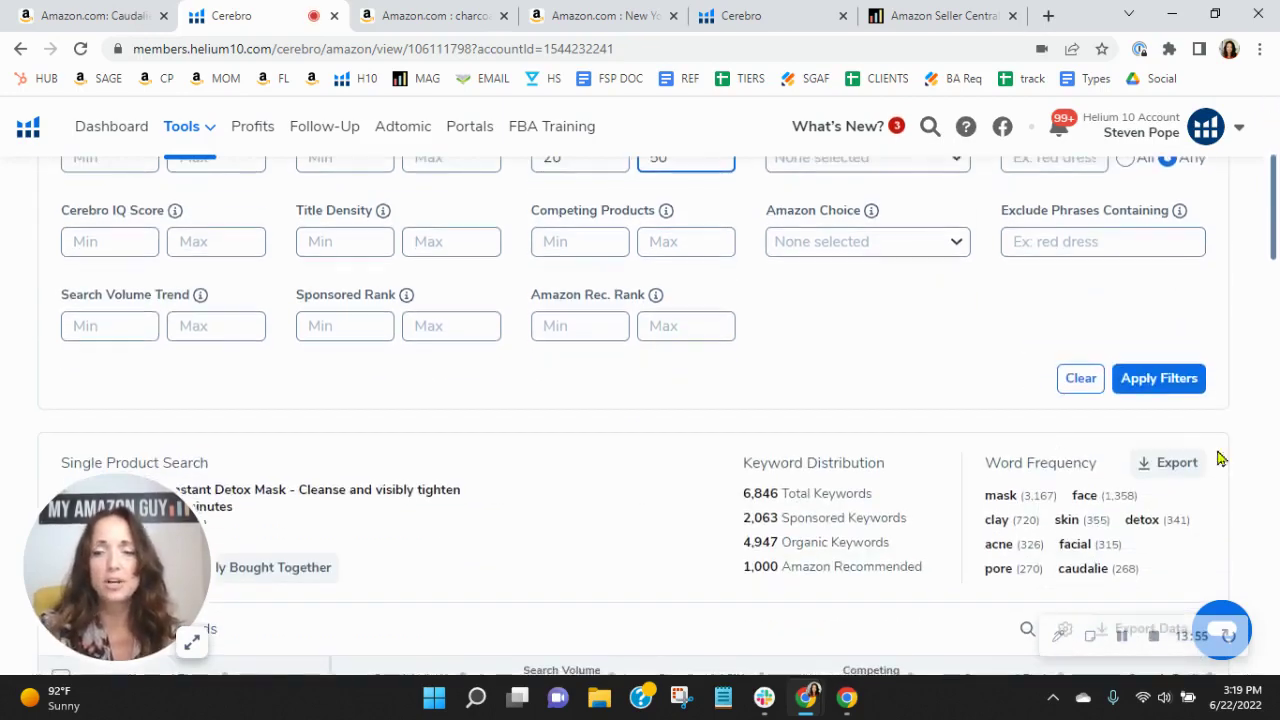
click(1186, 378)
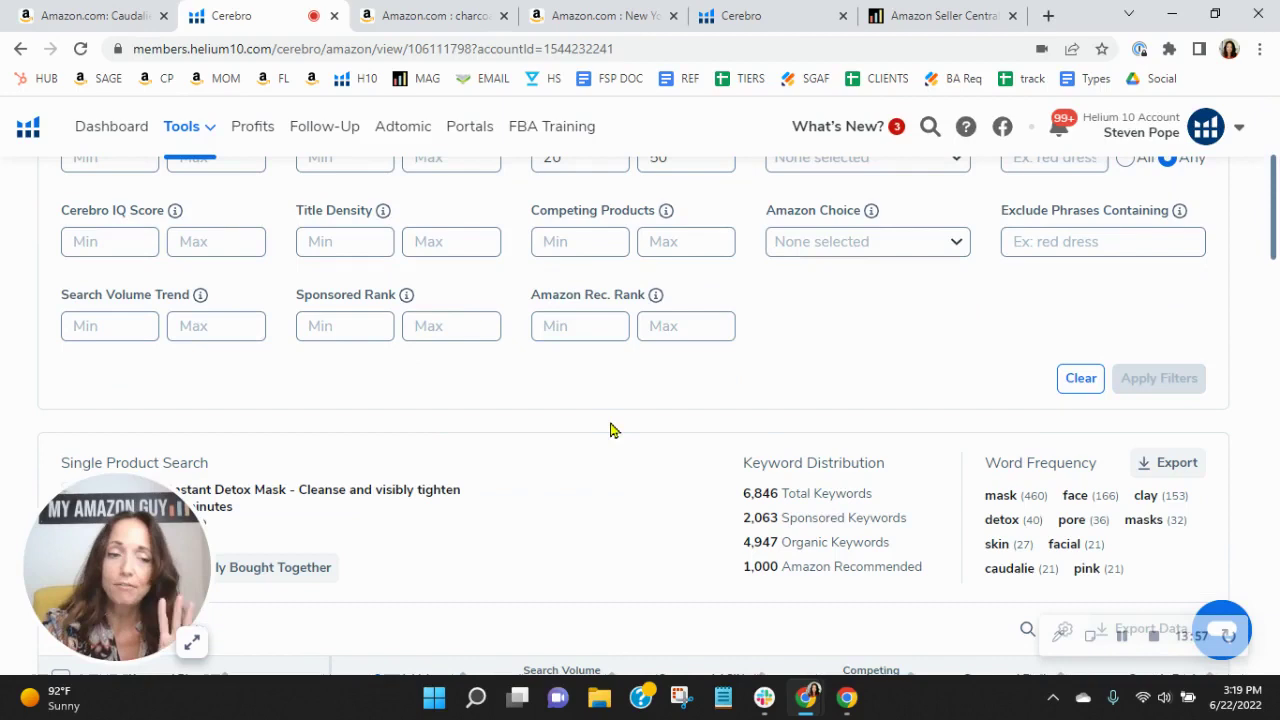
Step: Review the filtered keywords' search volumes, sponsored ranks and organic ranks for the Caudalie mask
scroll(615, 421, down, 2)
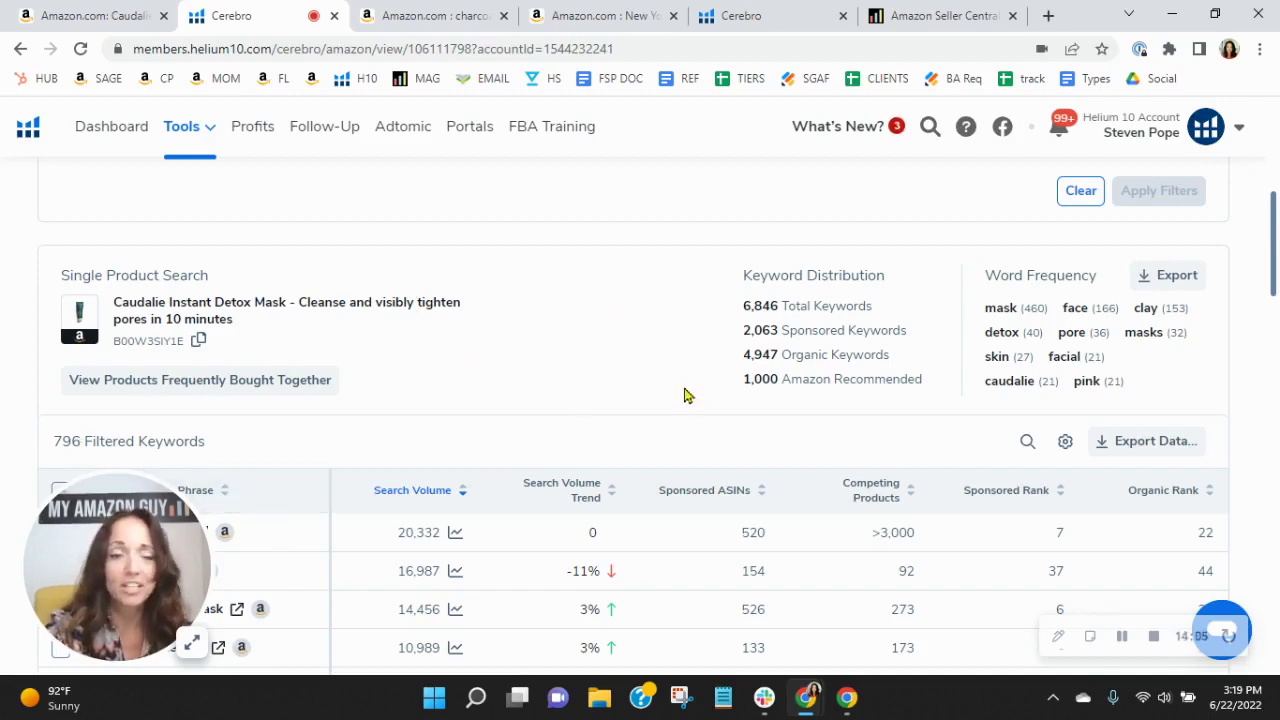
scroll(680, 390, down, 1)
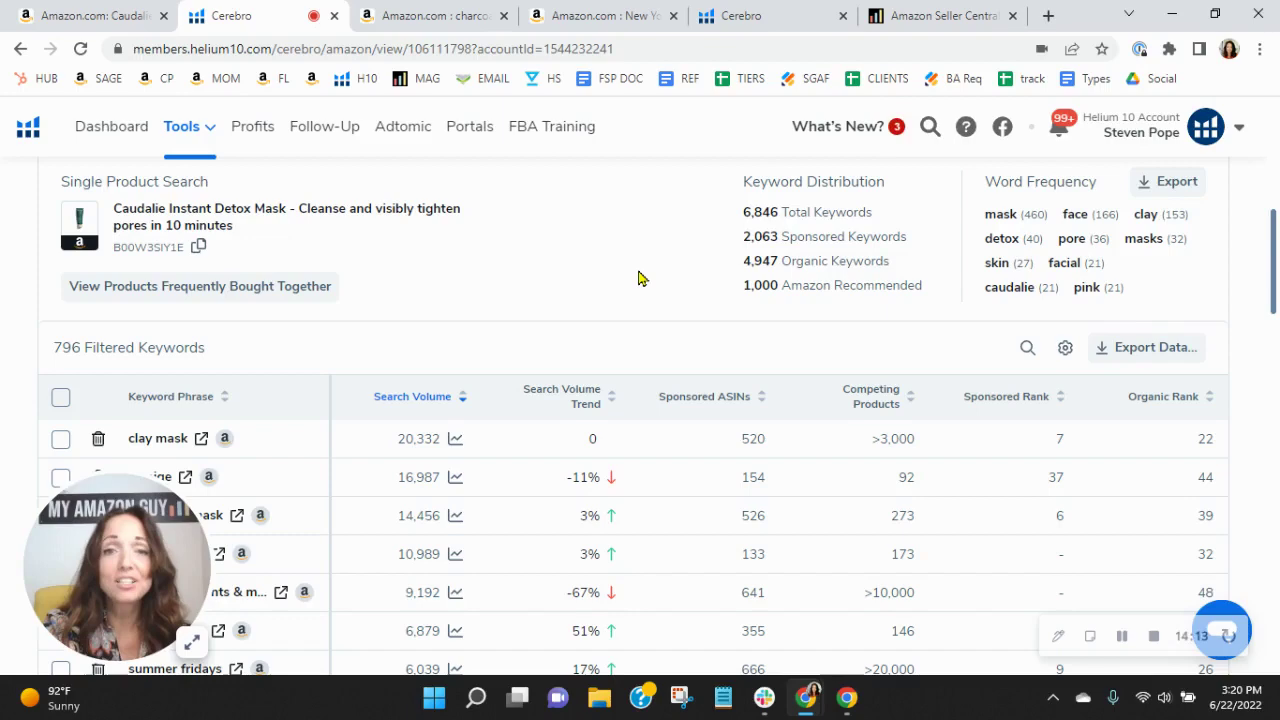
scroll(640, 278, down, 3)
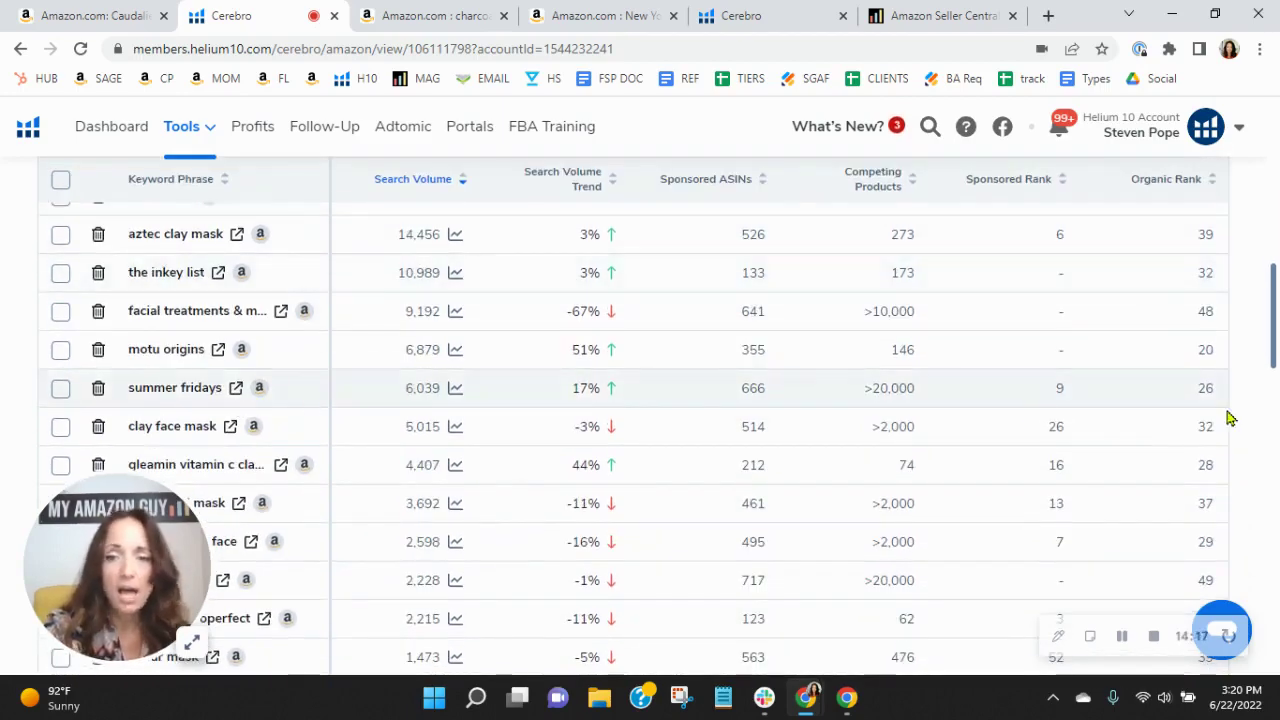
scroll(1166, 366, up, 1)
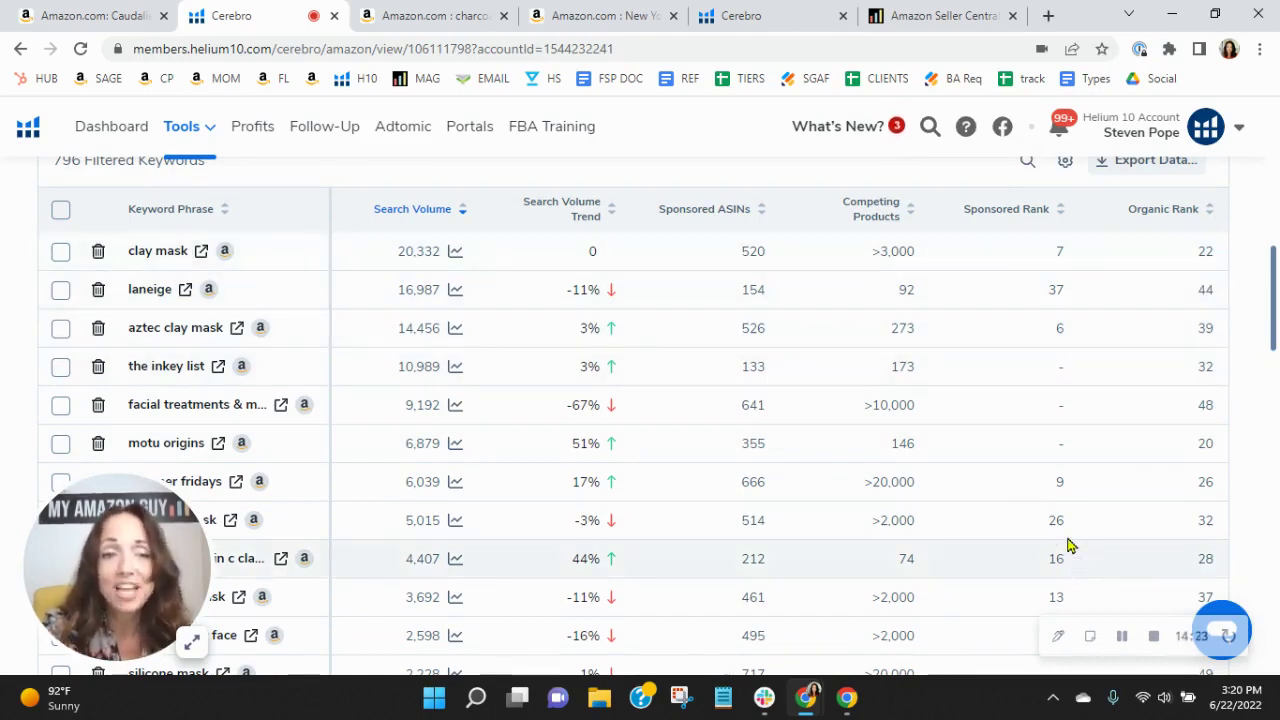
scroll(1060, 517, down, 3)
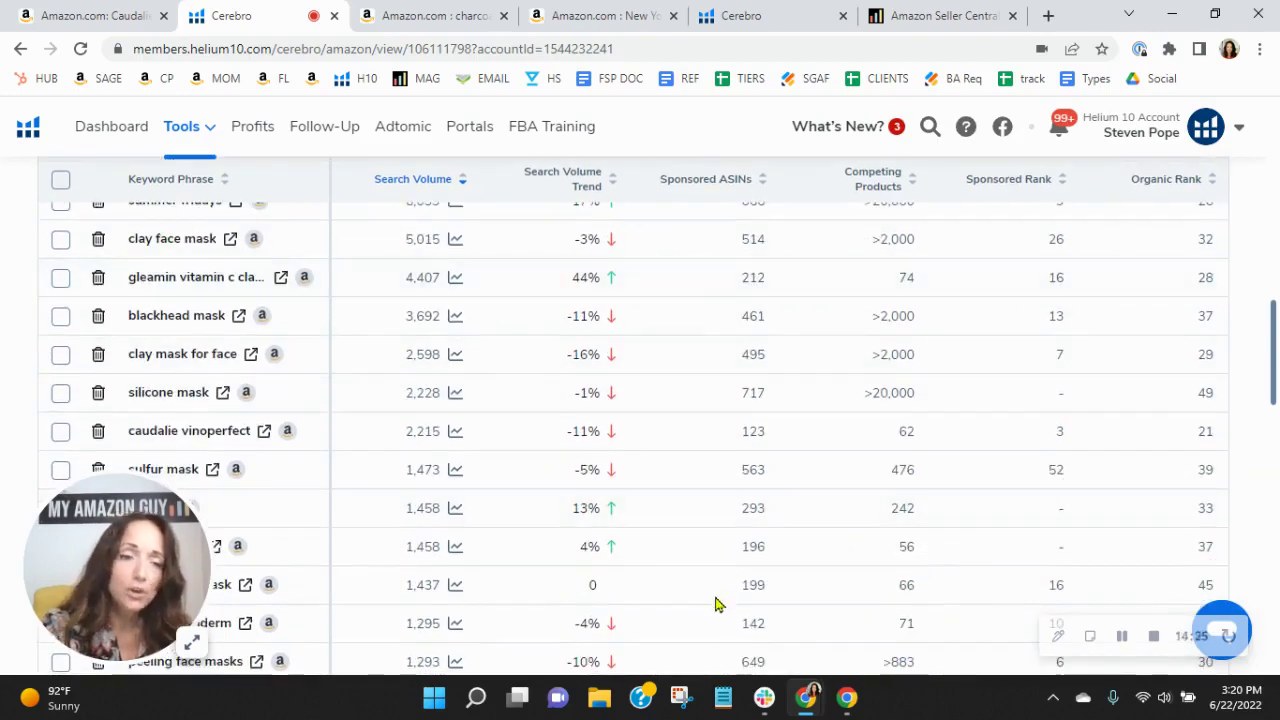
scroll(786, 568, down, 2)
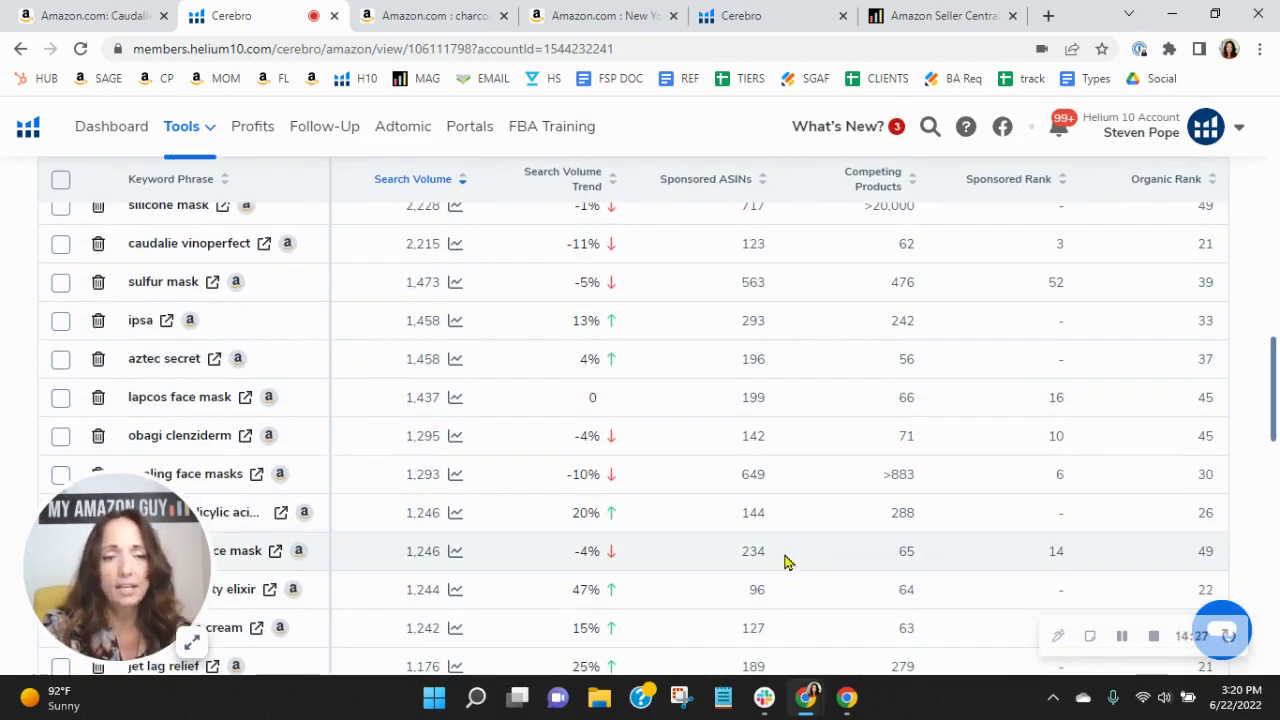
Step: Return to the Caudalie Instant Detox Mask listing on Amazon and preview its gallery images one after another
click(137, 16)
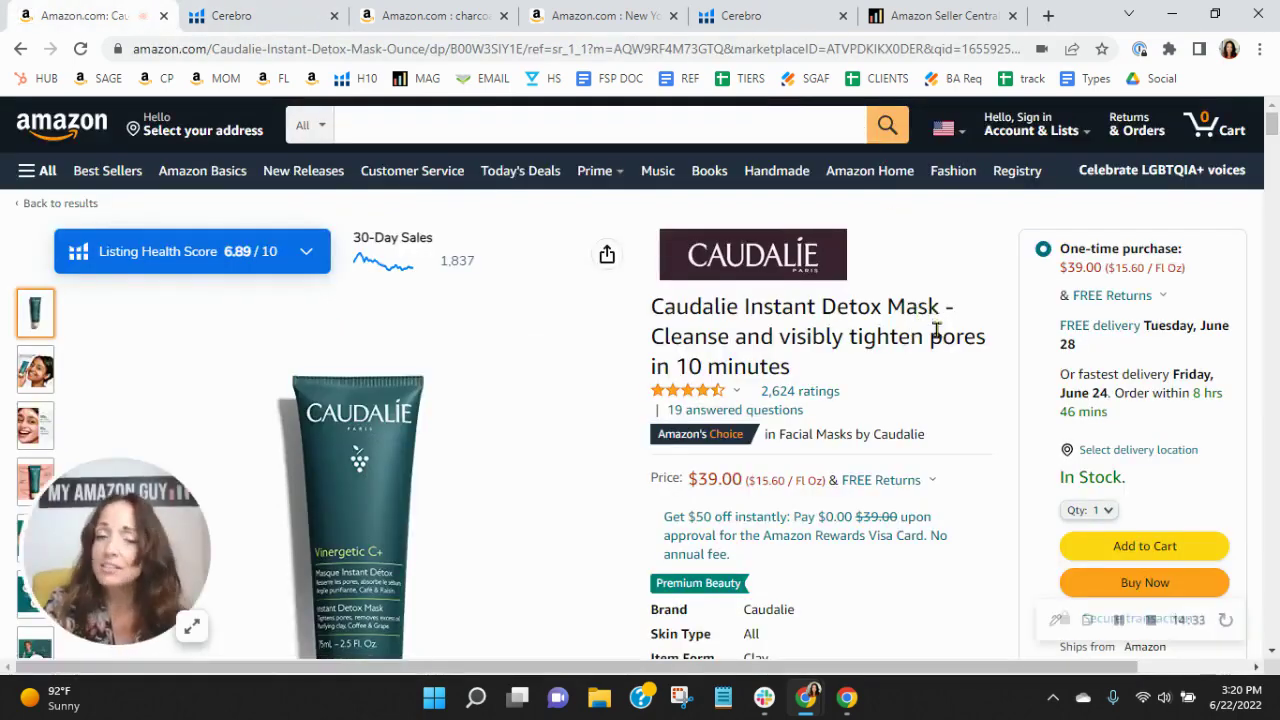
drag(110, 578, 1001, 224)
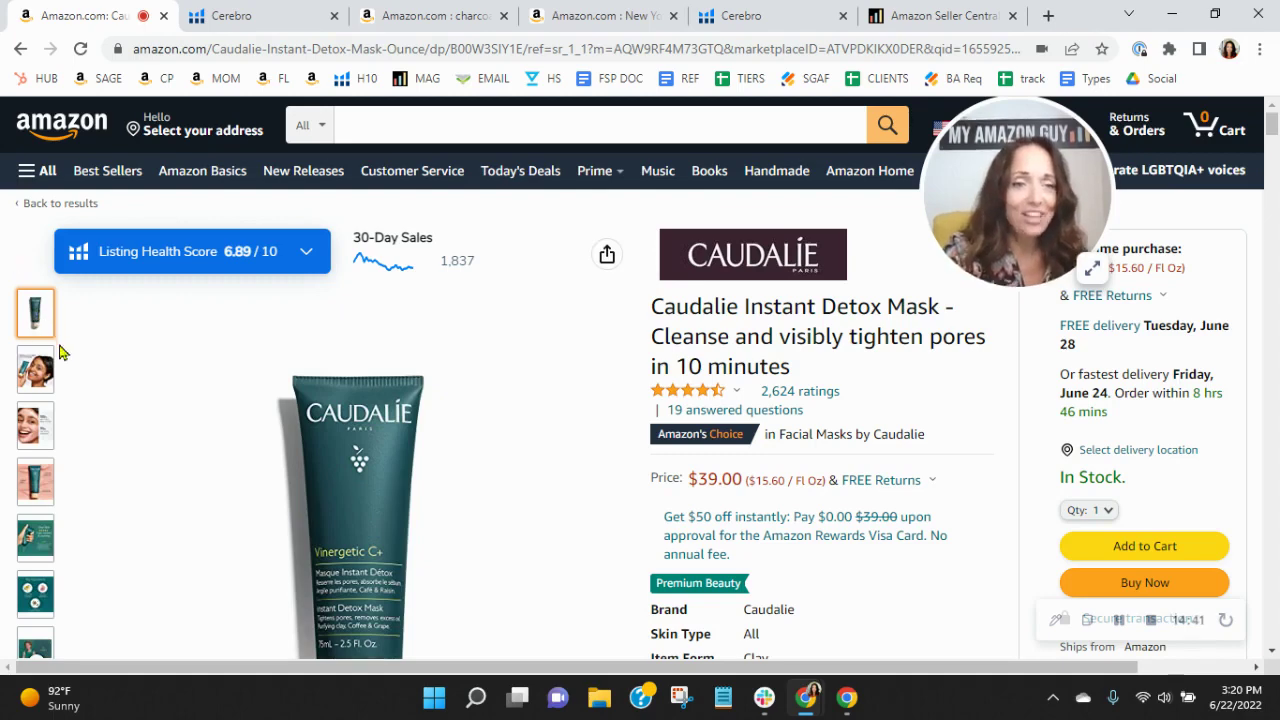
mouse_move(38, 372)
scroll(40, 378, down, 1)
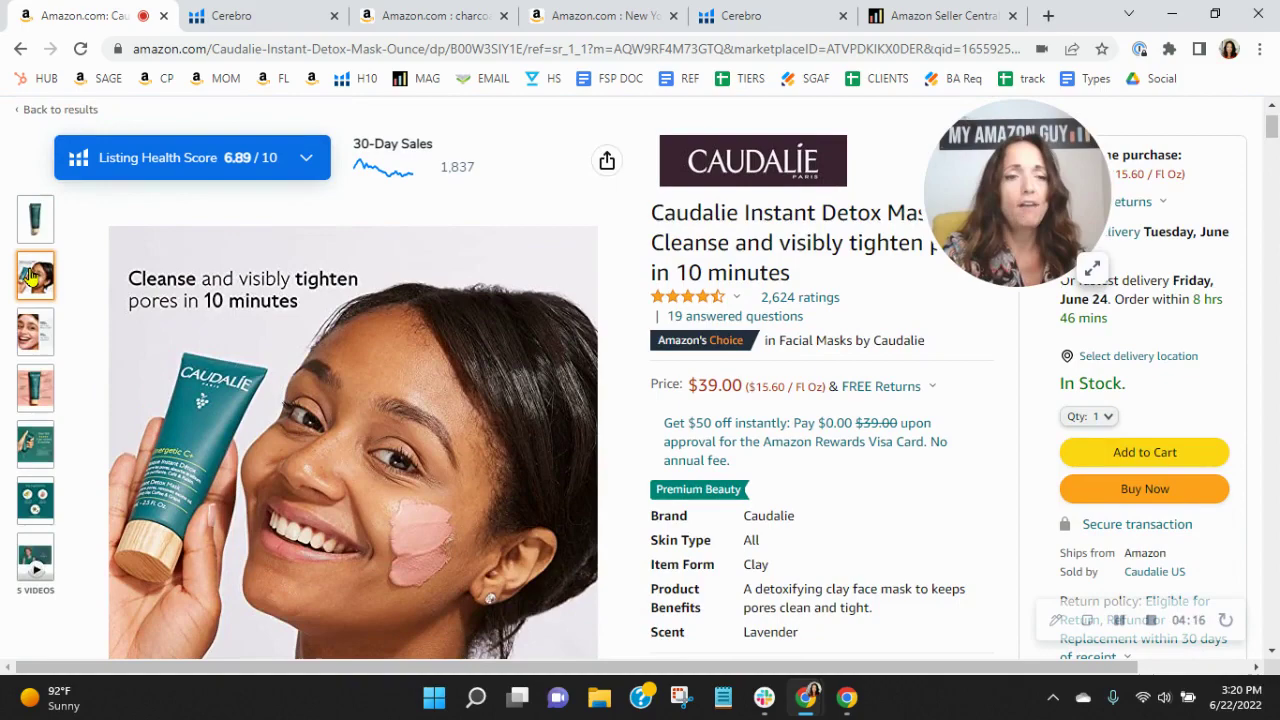
mouse_move(30, 342)
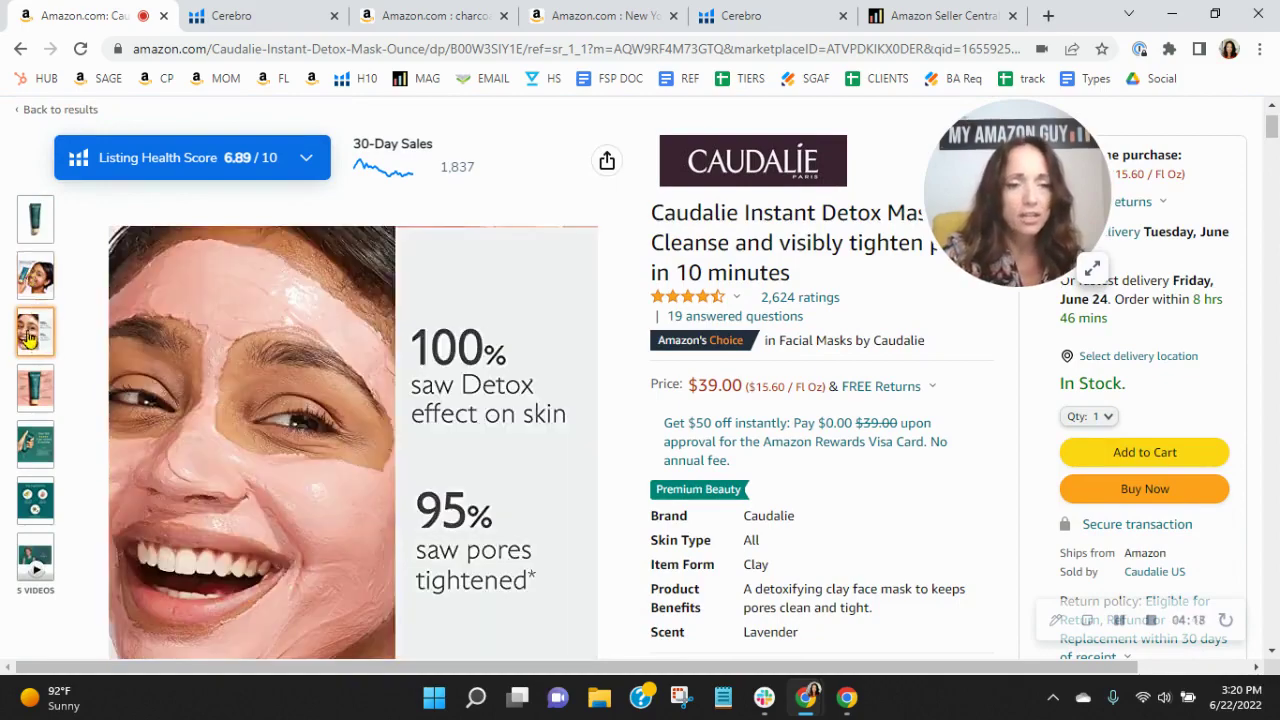
mouse_move(43, 402)
mouse_move(40, 449)
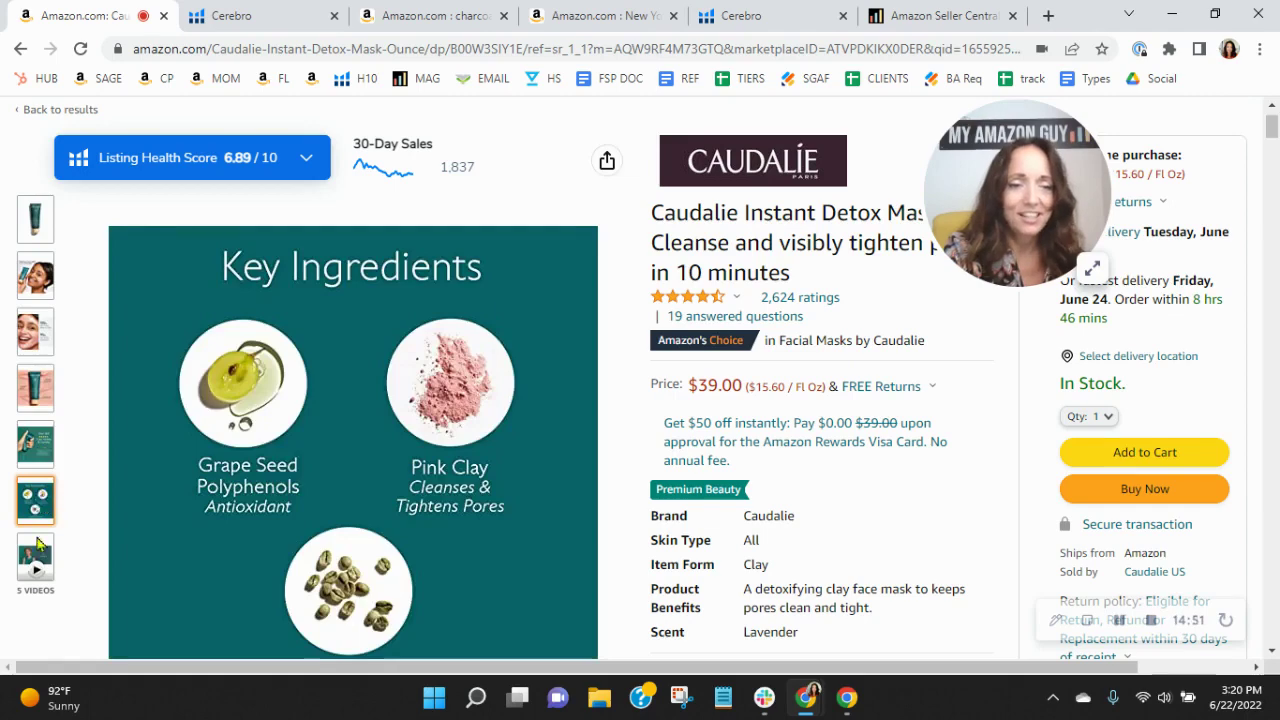
mouse_move(40, 563)
mouse_move(36, 500)
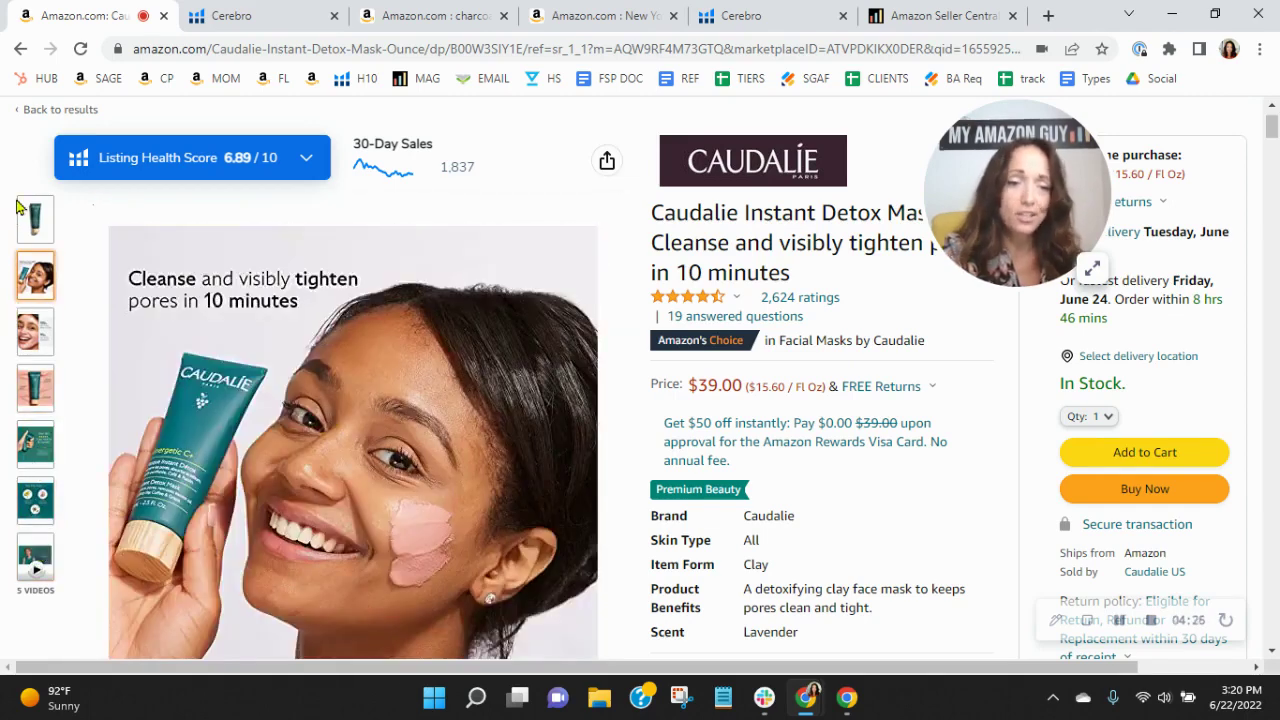
Step: Inspect the Caudalie listing's main image and product title
click(173, 160)
click(188, 289)
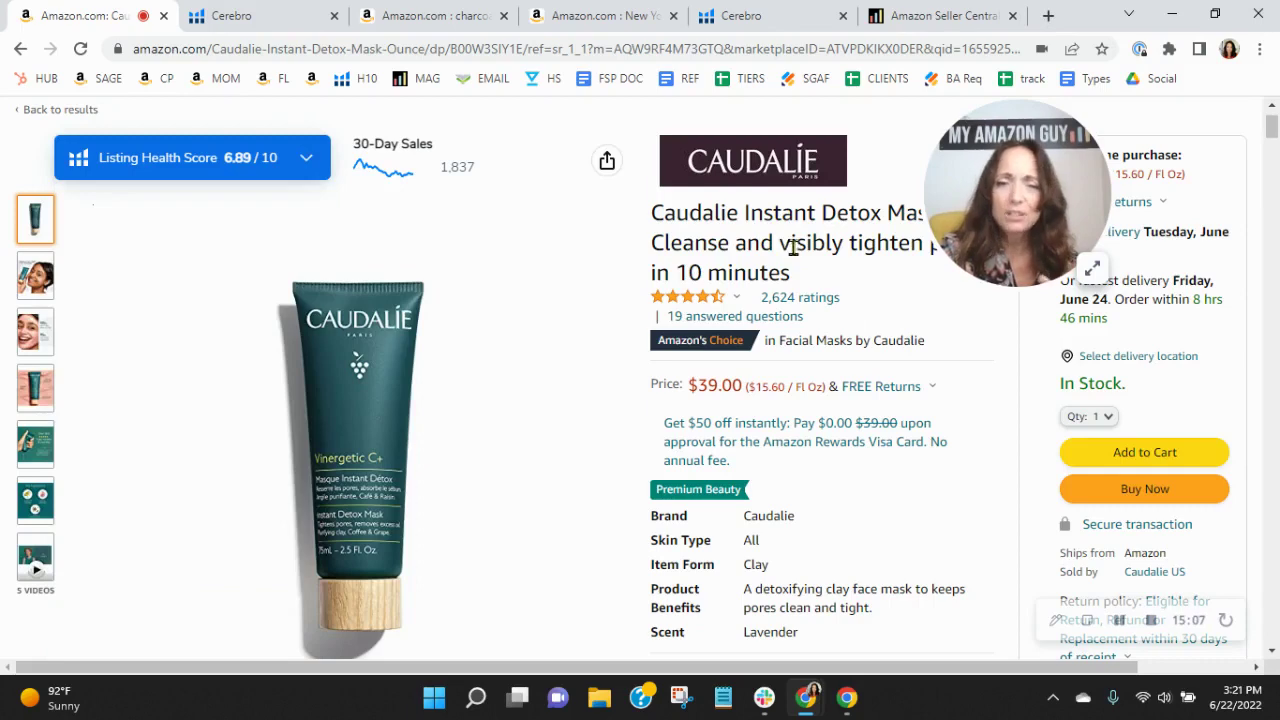
scroll(793, 247, down, 1)
scroll(795, 300, up, 2)
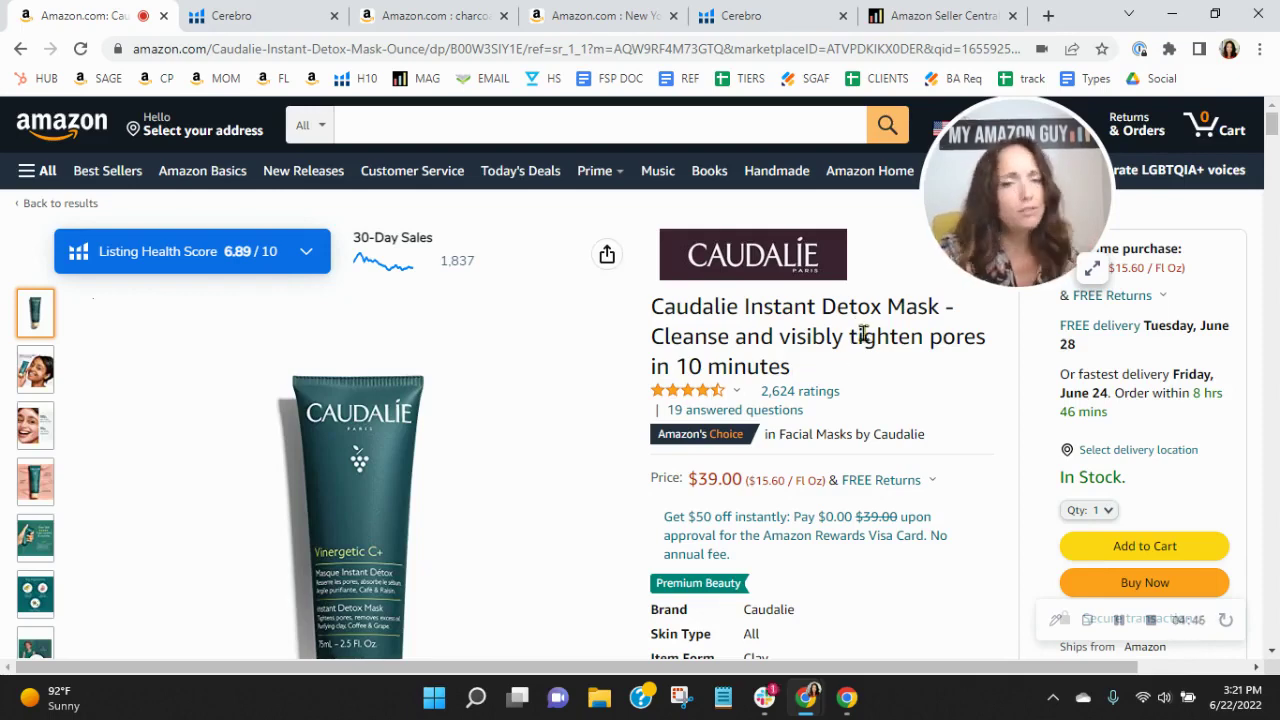
Step: Highlight the Description paragraph on the Caudalie Instant Detox Mask listing for review
scroll(899, 345, down, 5)
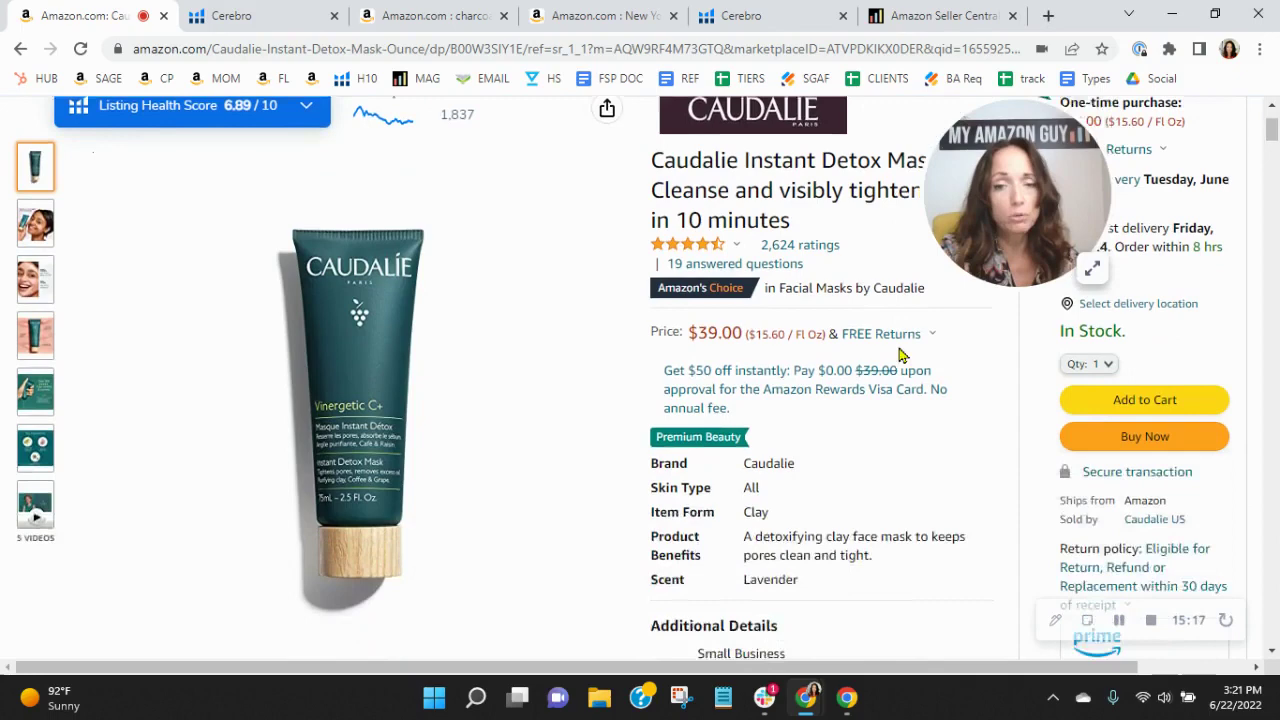
scroll(899, 345, down, 5)
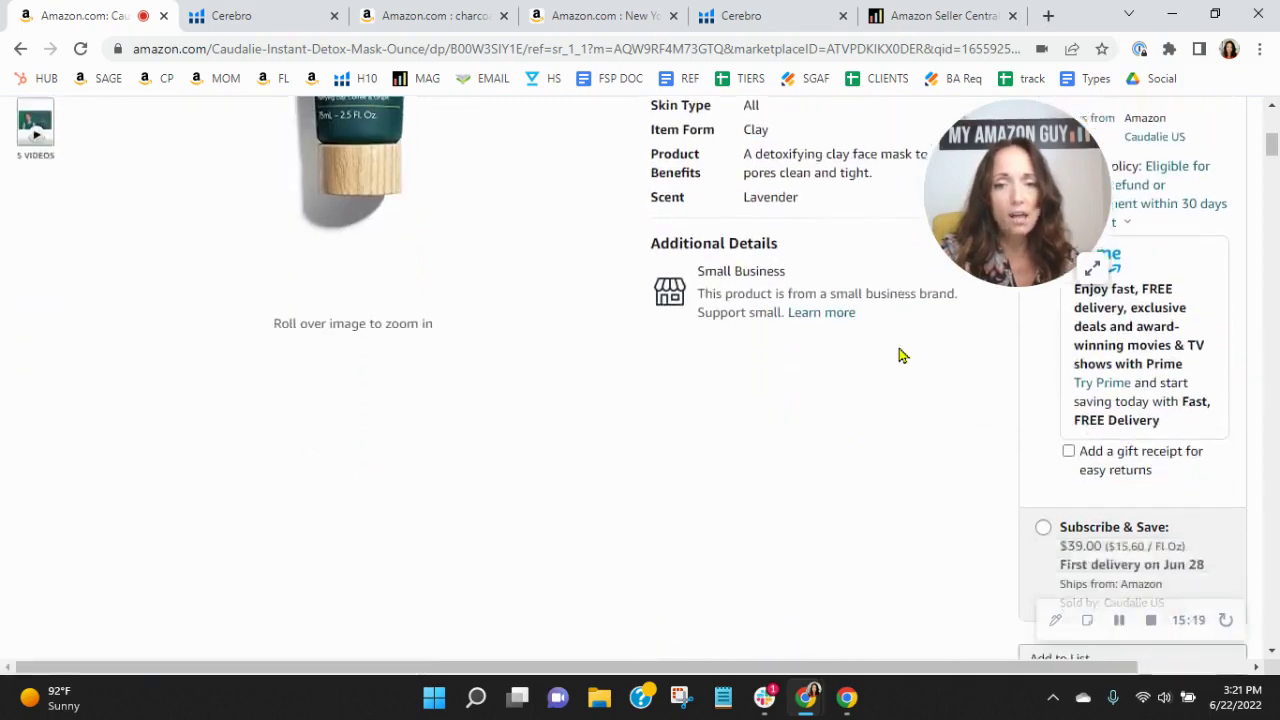
drag(234, 505, 44, 455)
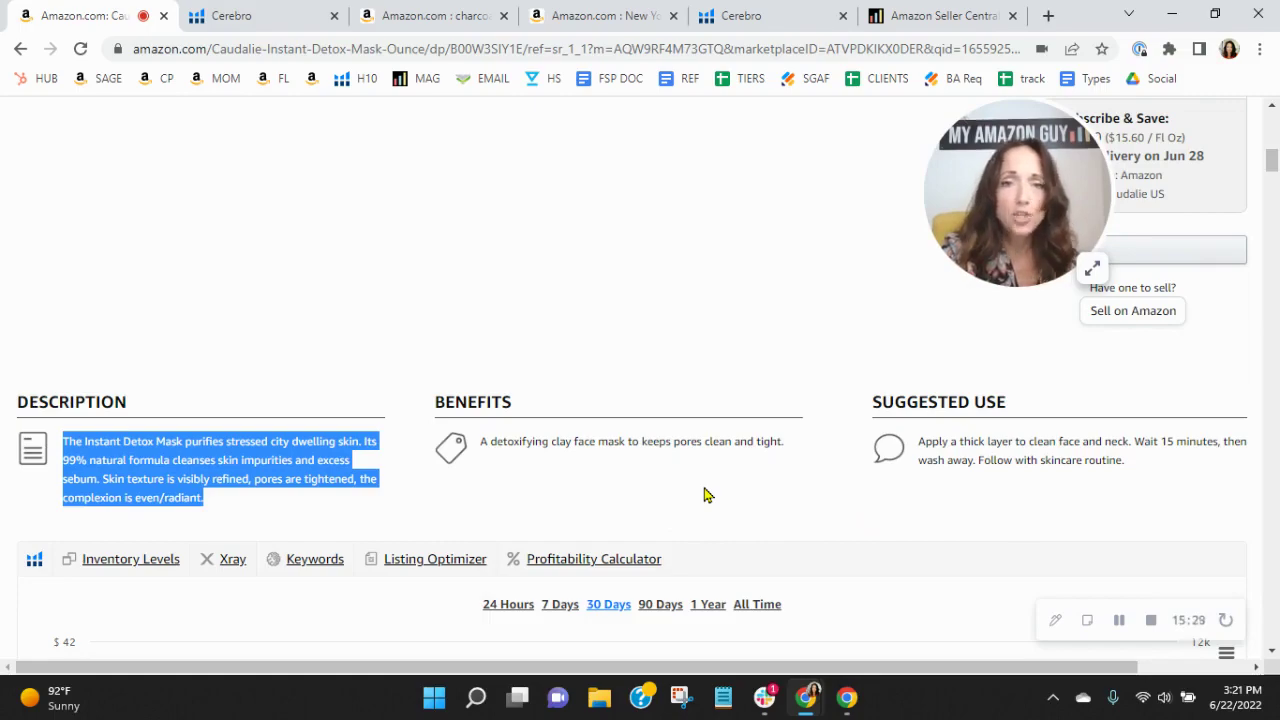
Step: Examine the From the brand carousel on the Caudalie listing, going to its last card and back twice
scroll(704, 495, down, 15)
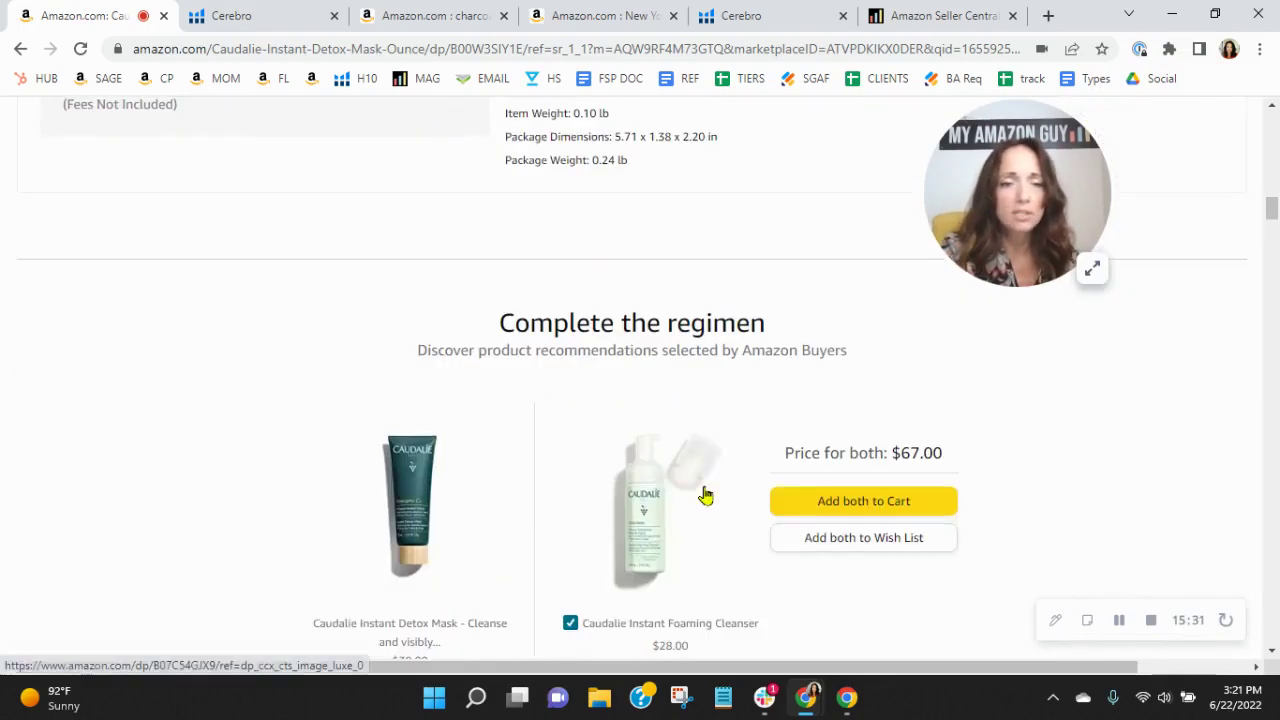
scroll(704, 495, down, 15)
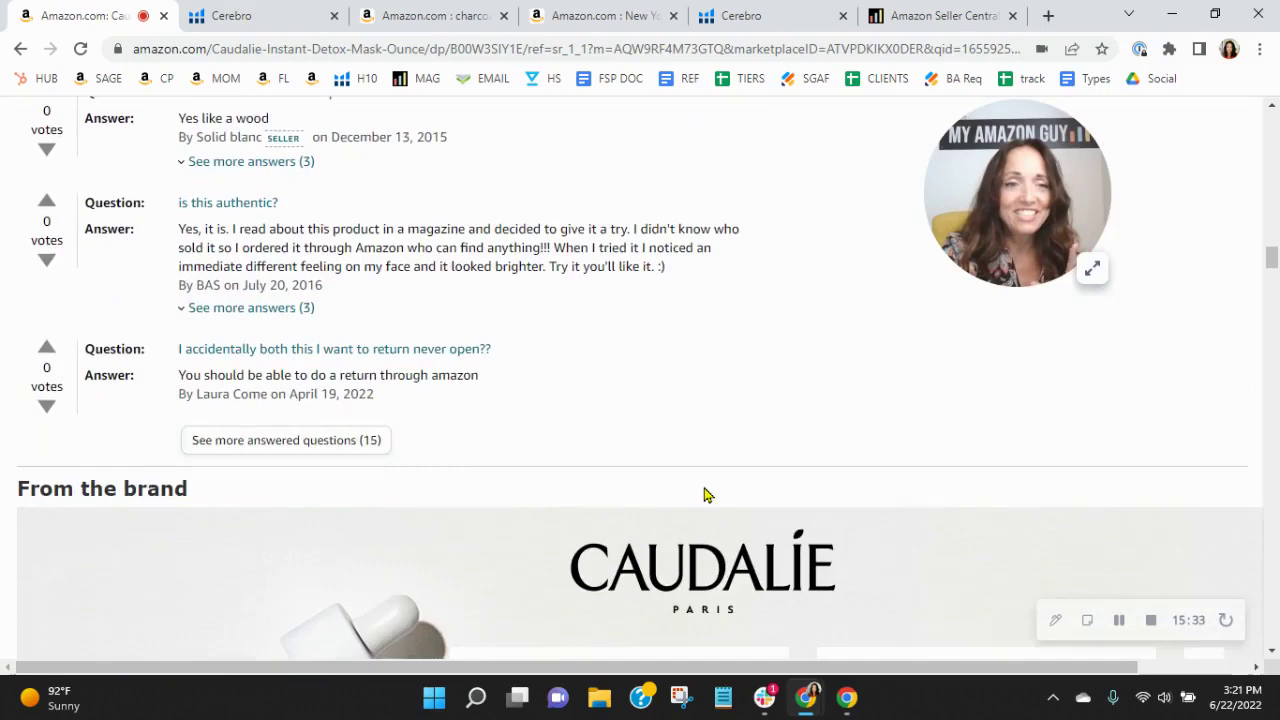
scroll(704, 495, down, 1)
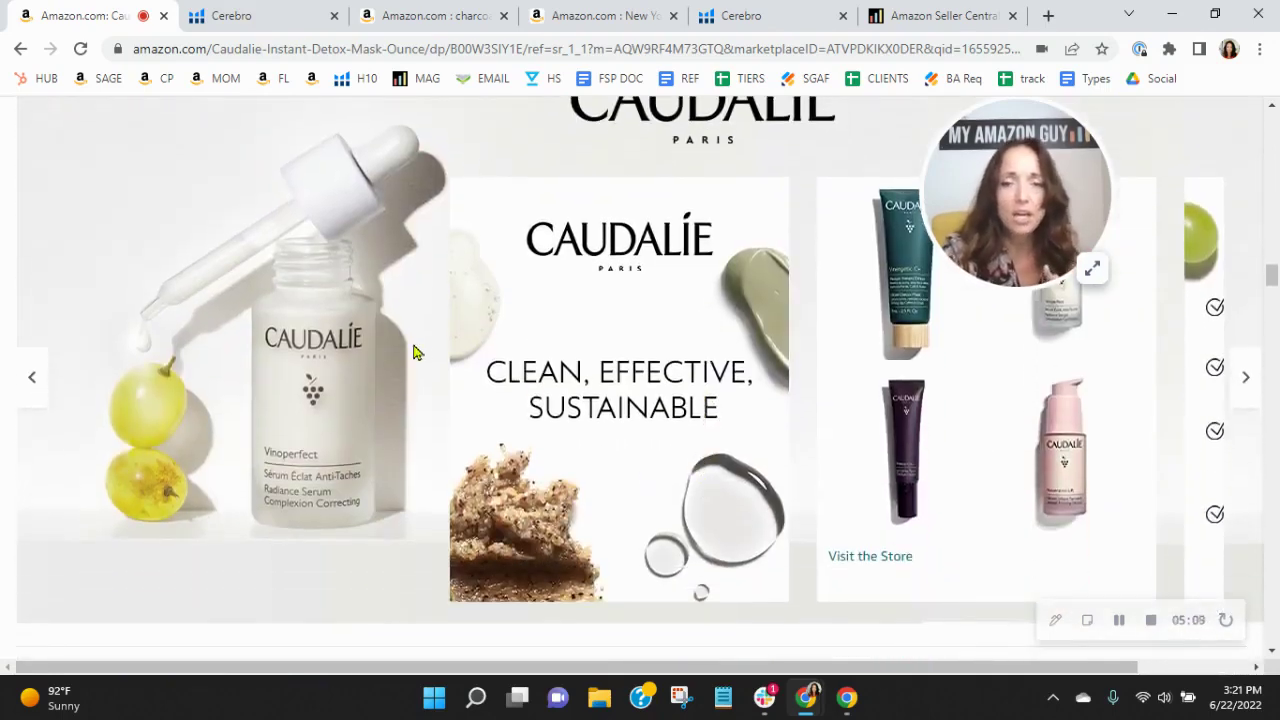
click(1248, 379)
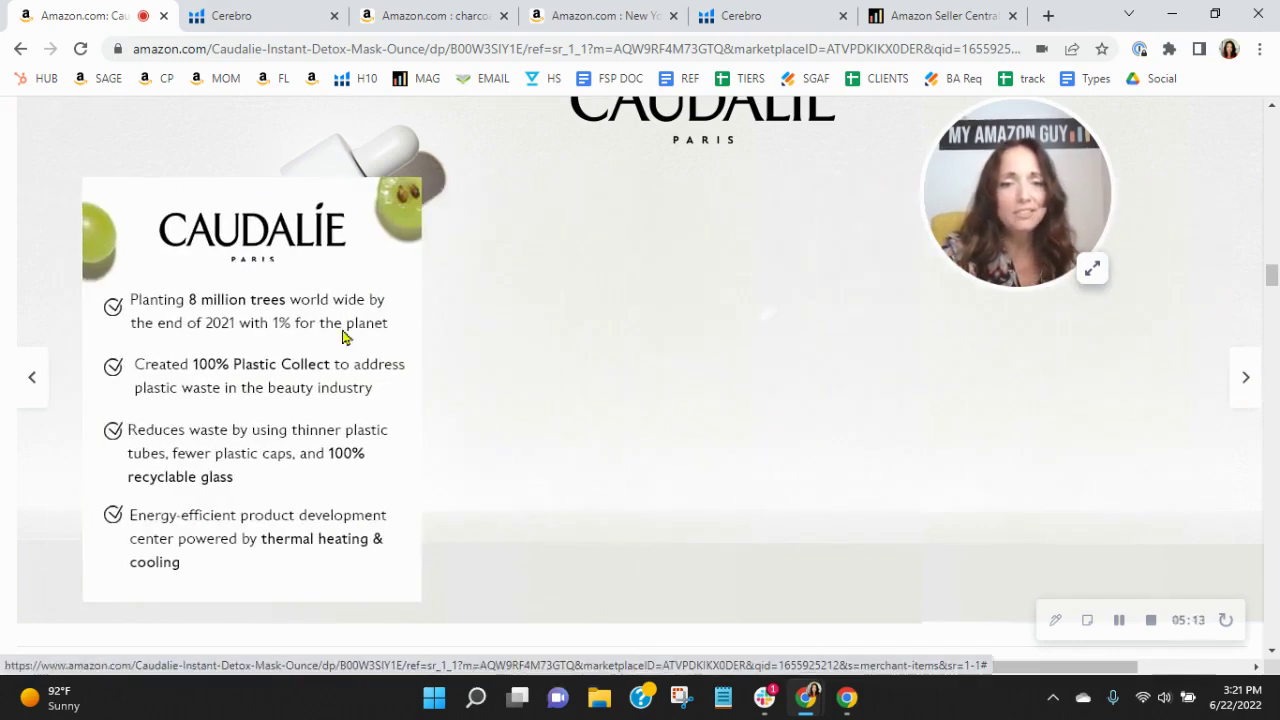
click(32, 376)
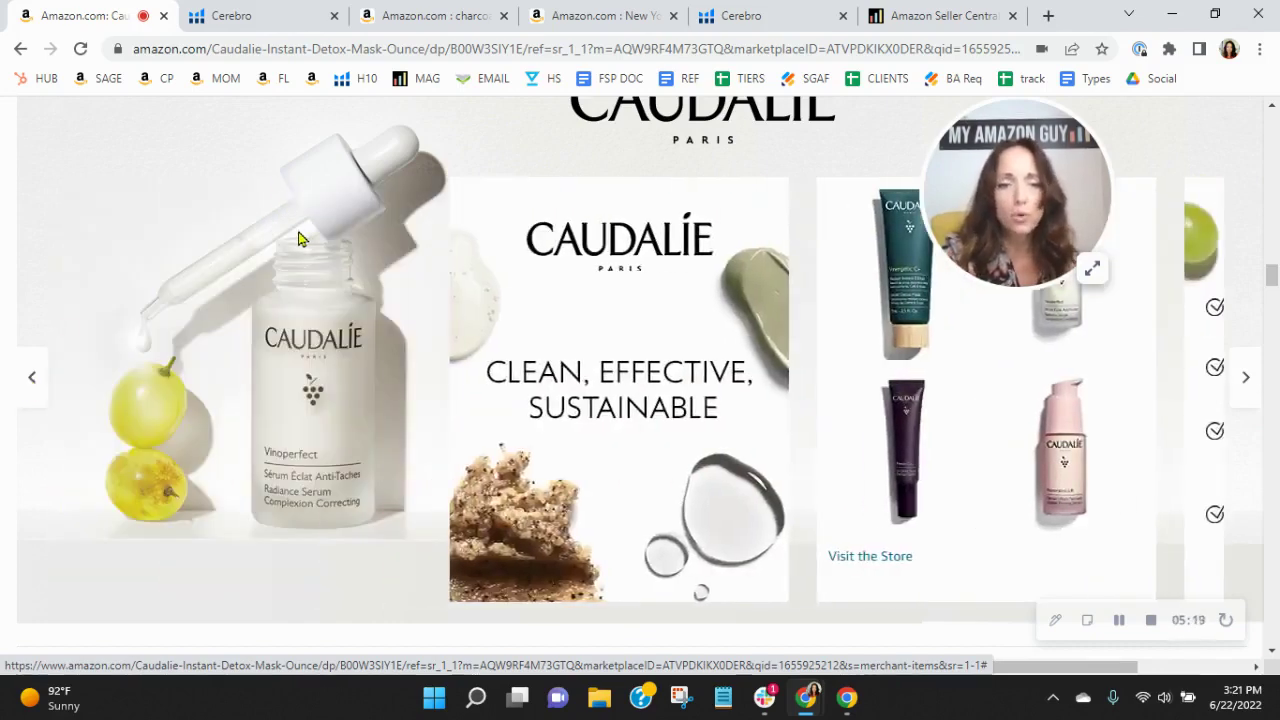
click(1247, 388)
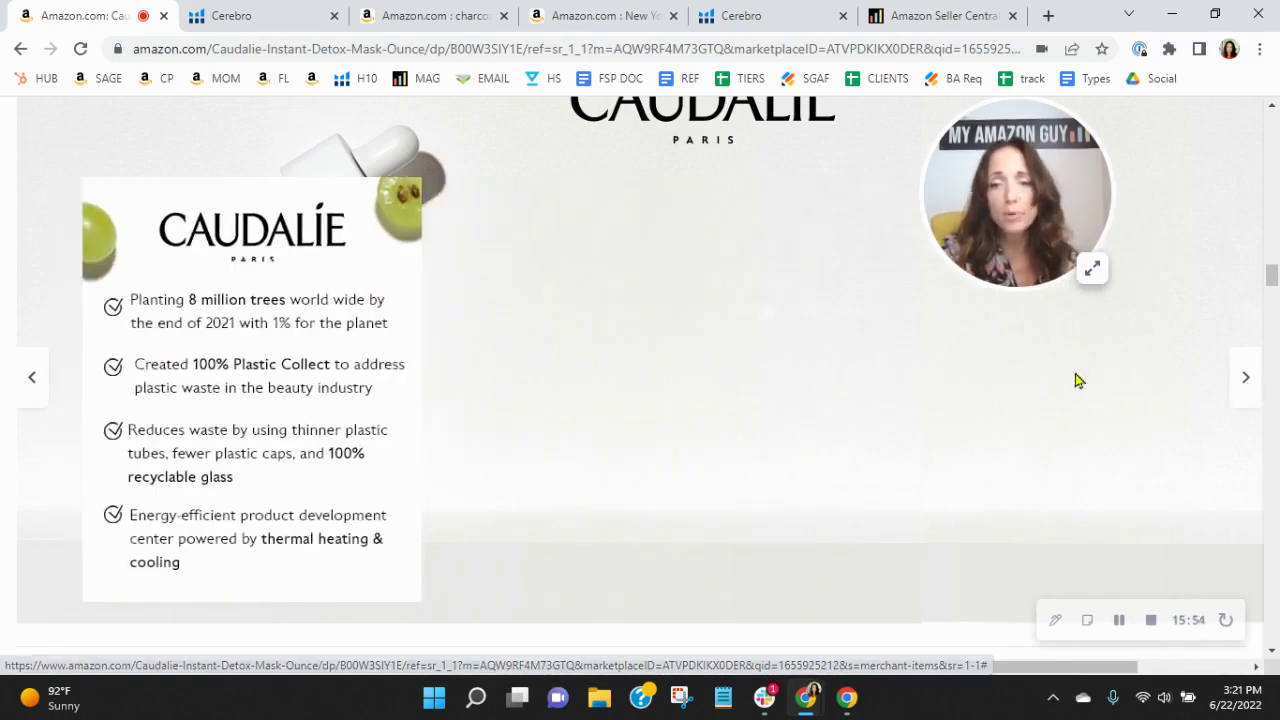
click(30, 381)
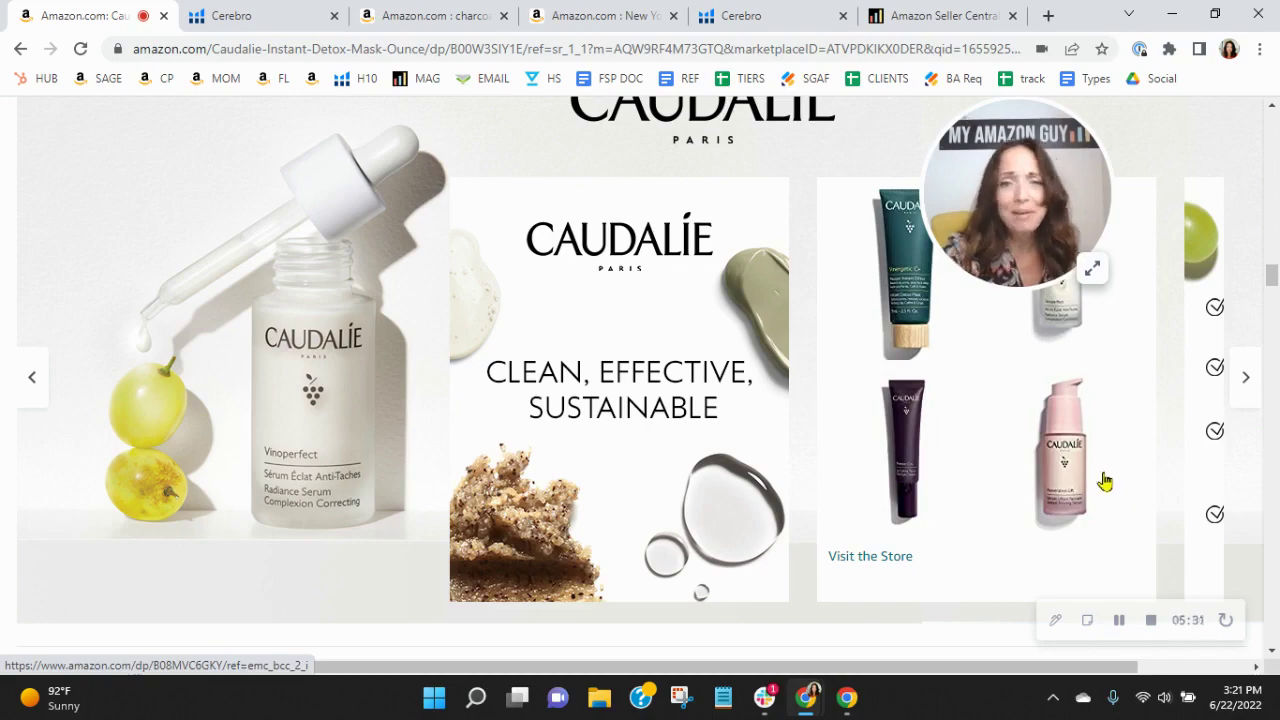
Step: Display the alt text on the images in the listing's Product Description section
scroll(1106, 476, down, 4)
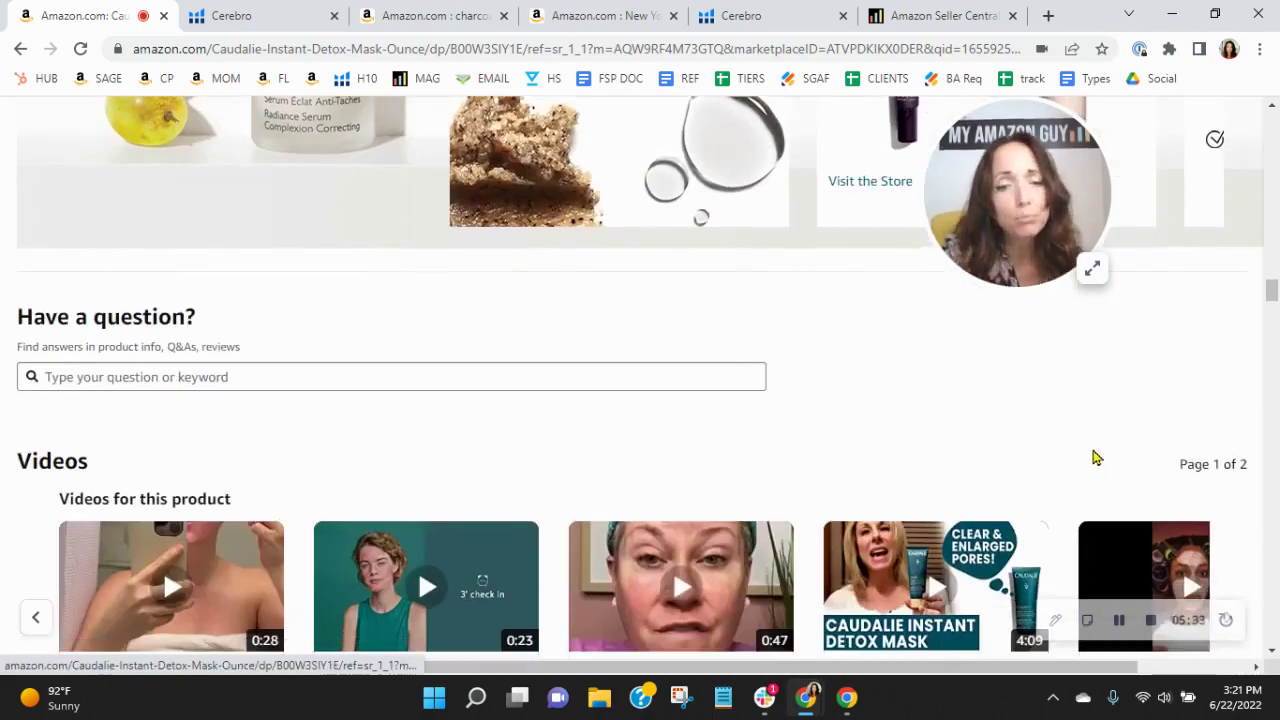
scroll(1095, 457, down, 5)
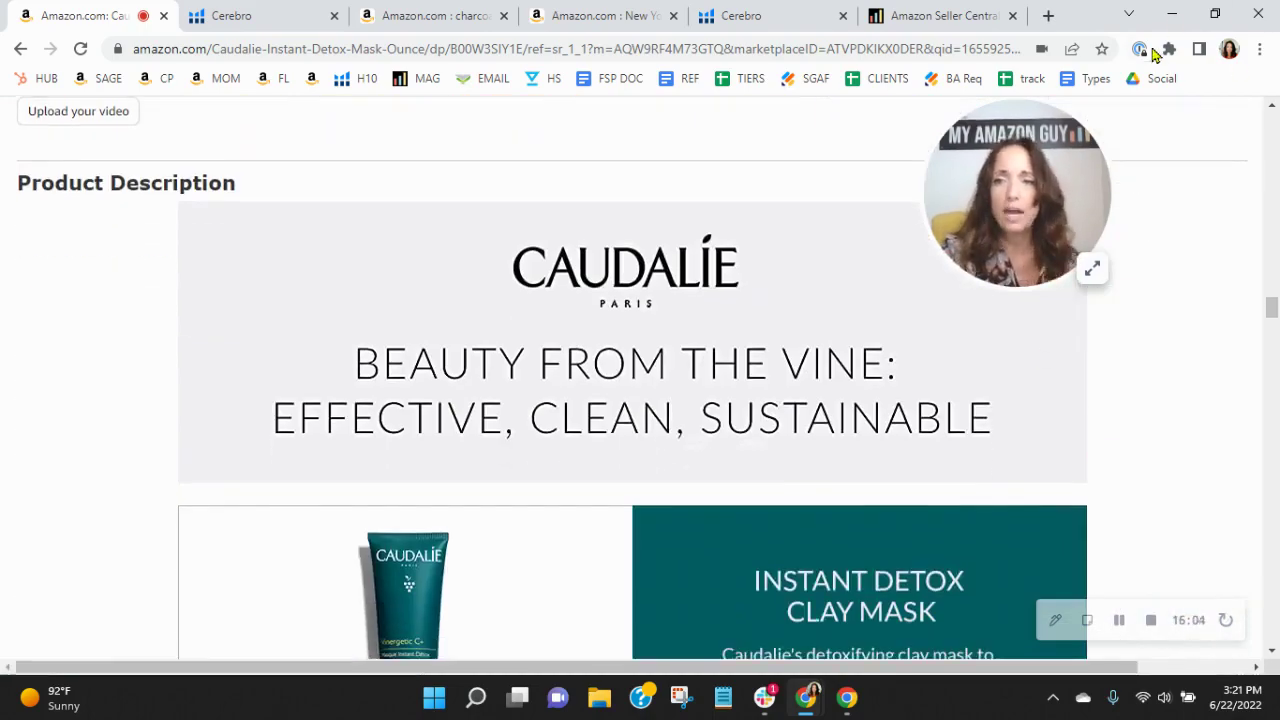
click(1169, 49)
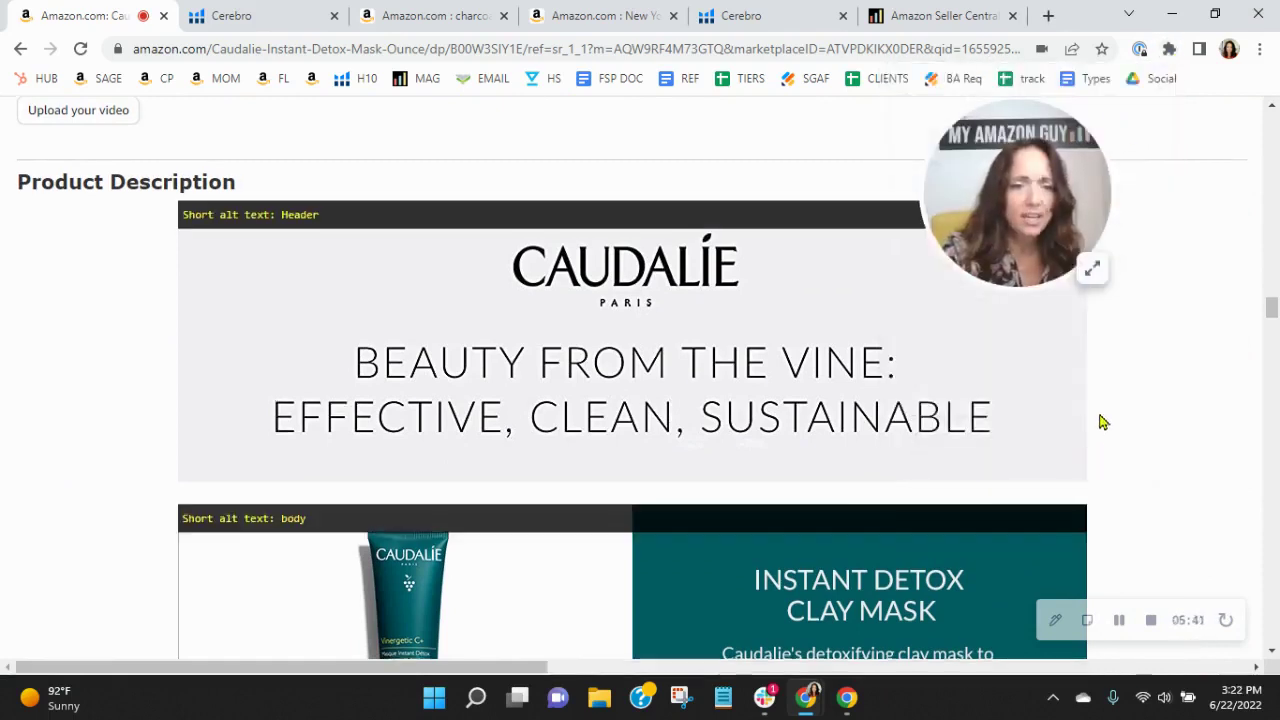
Step: Examine the alt text on the Product Description's brand header, clay mask and benefits, key ingredients and clinical results images
scroll(1100, 418, down, 4)
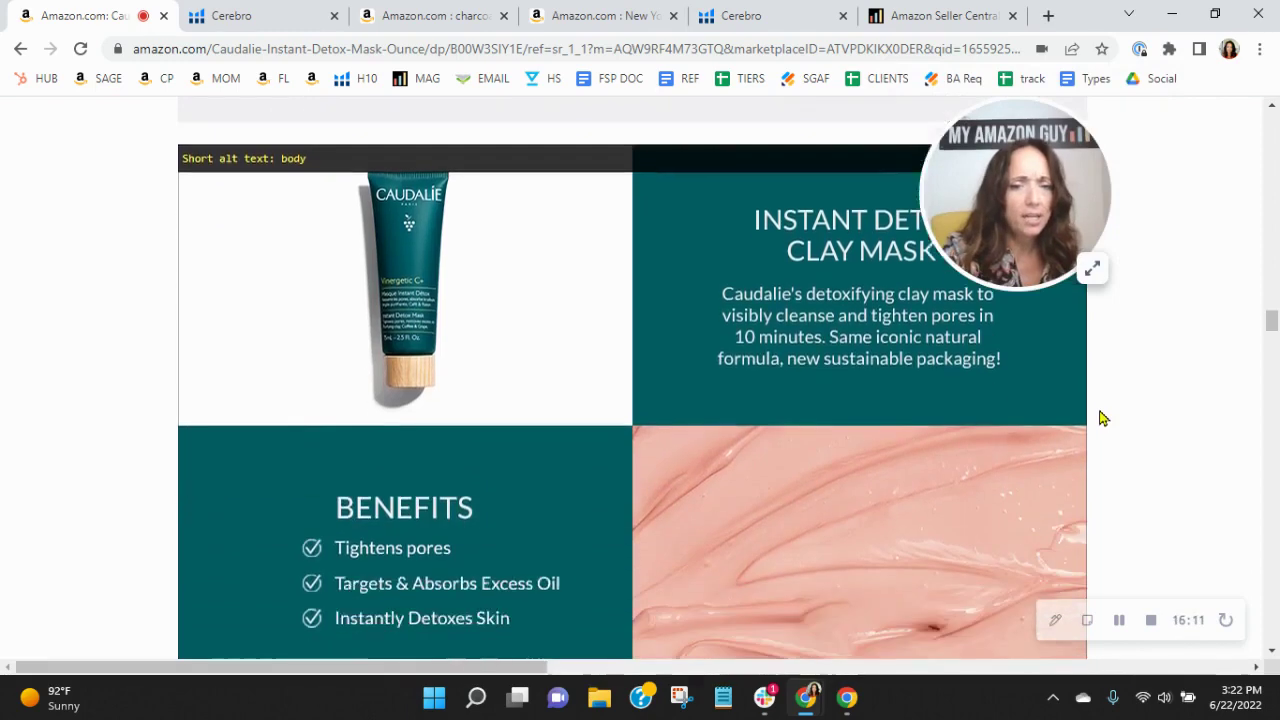
scroll(1100, 418, down, 2)
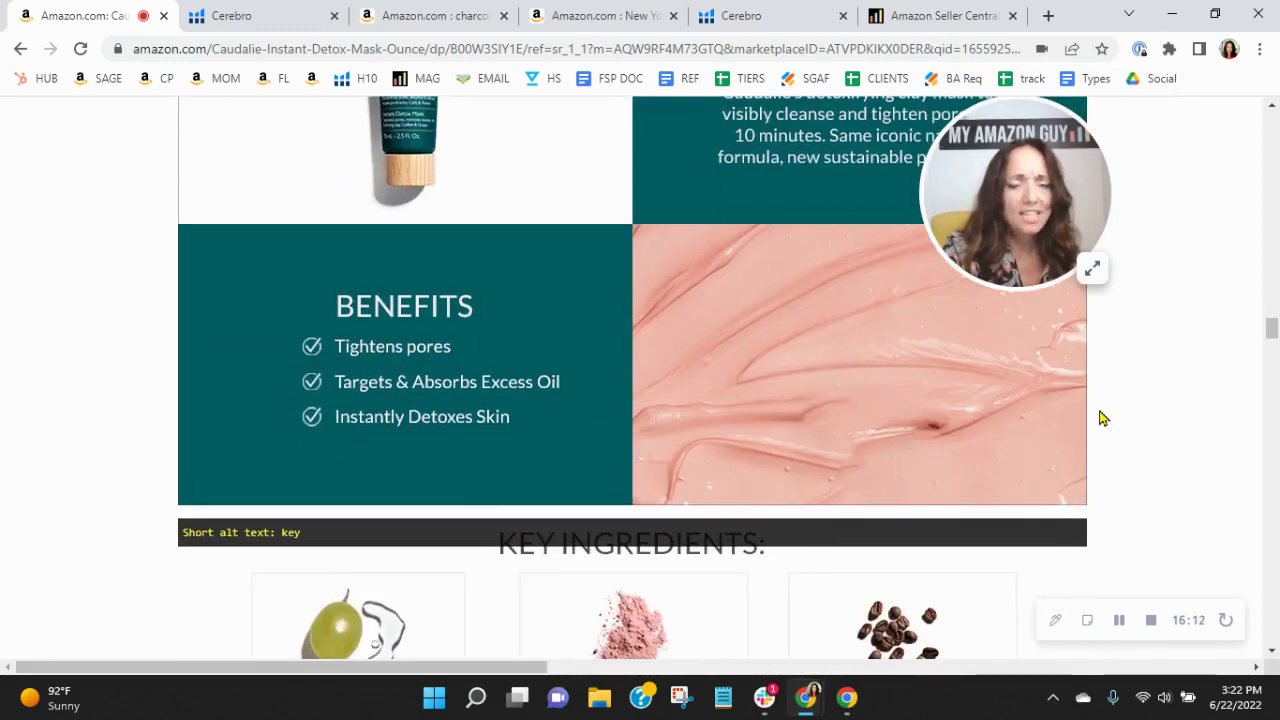
scroll(1105, 400, down, 3)
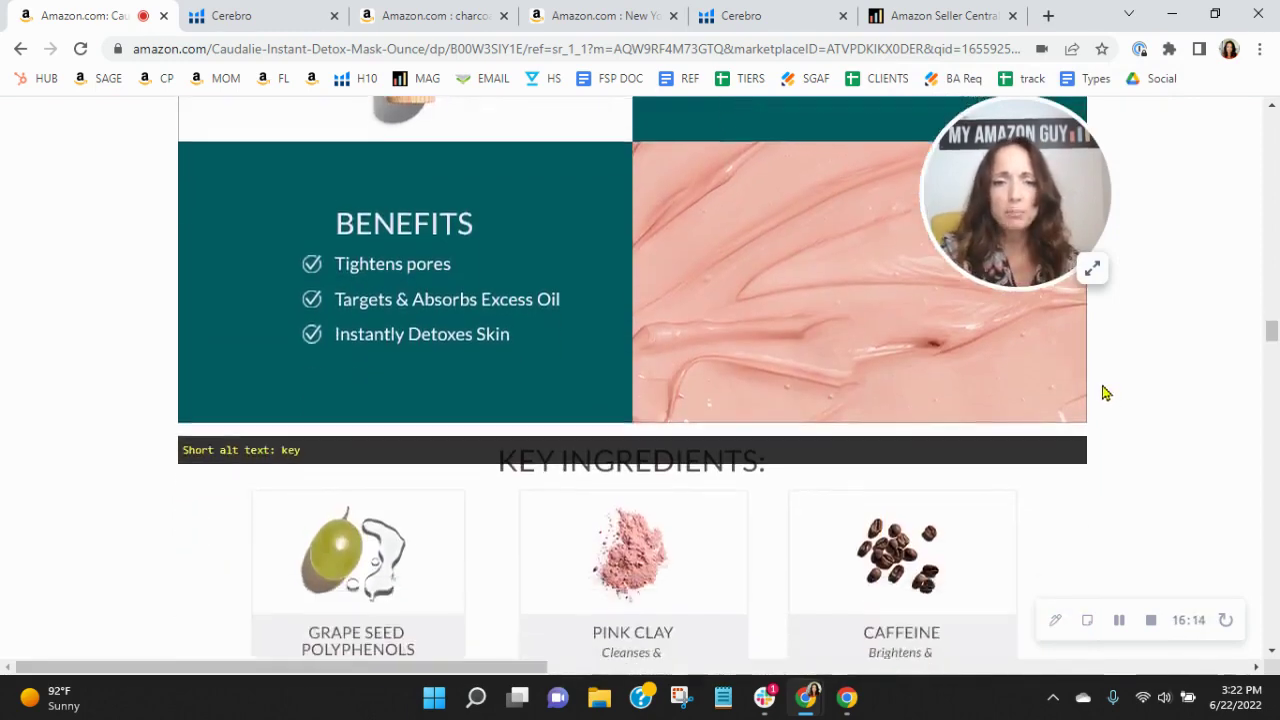
scroll(1105, 393, down, 4)
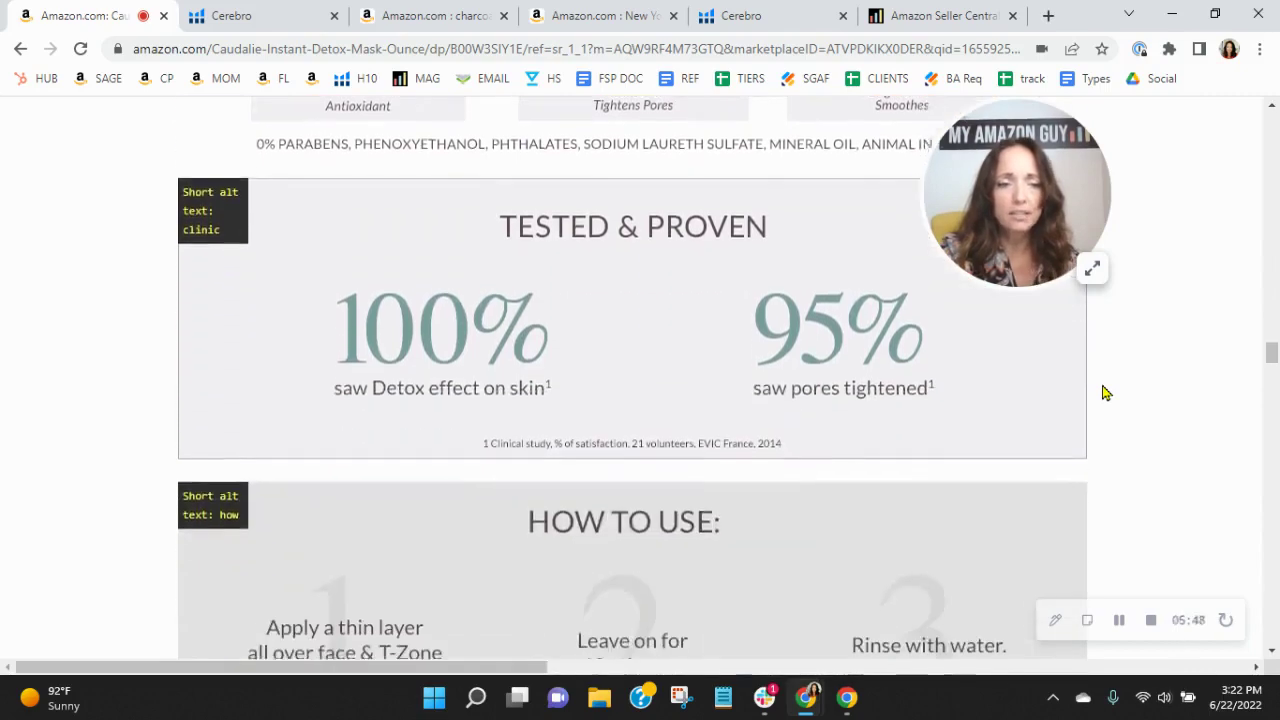
scroll(1105, 393, up, 5)
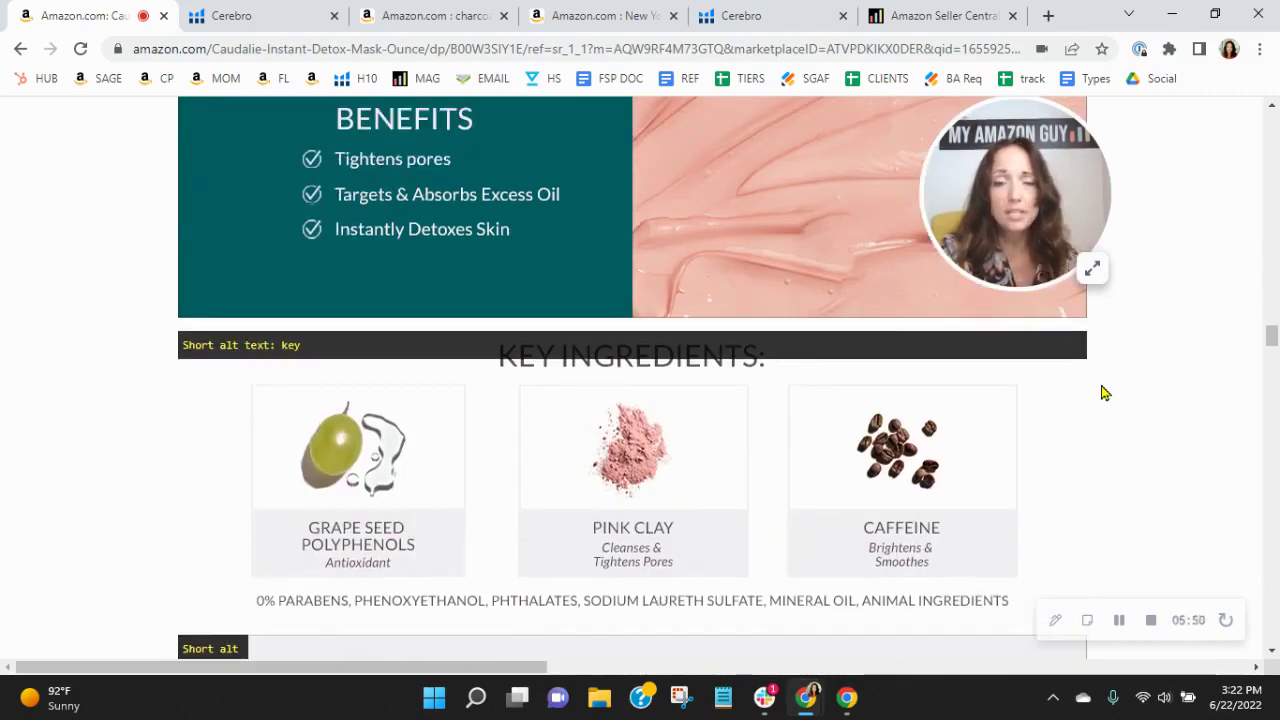
scroll(1105, 393, up, 5)
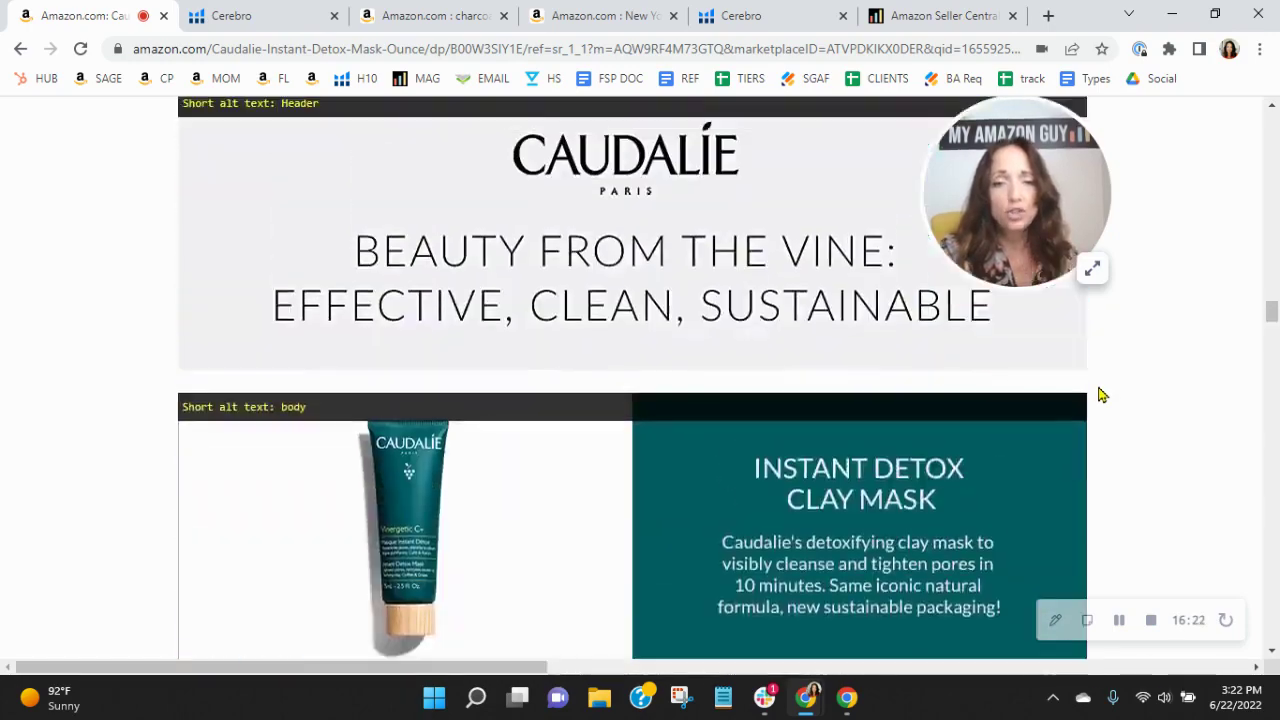
scroll(1100, 393, up, 4)
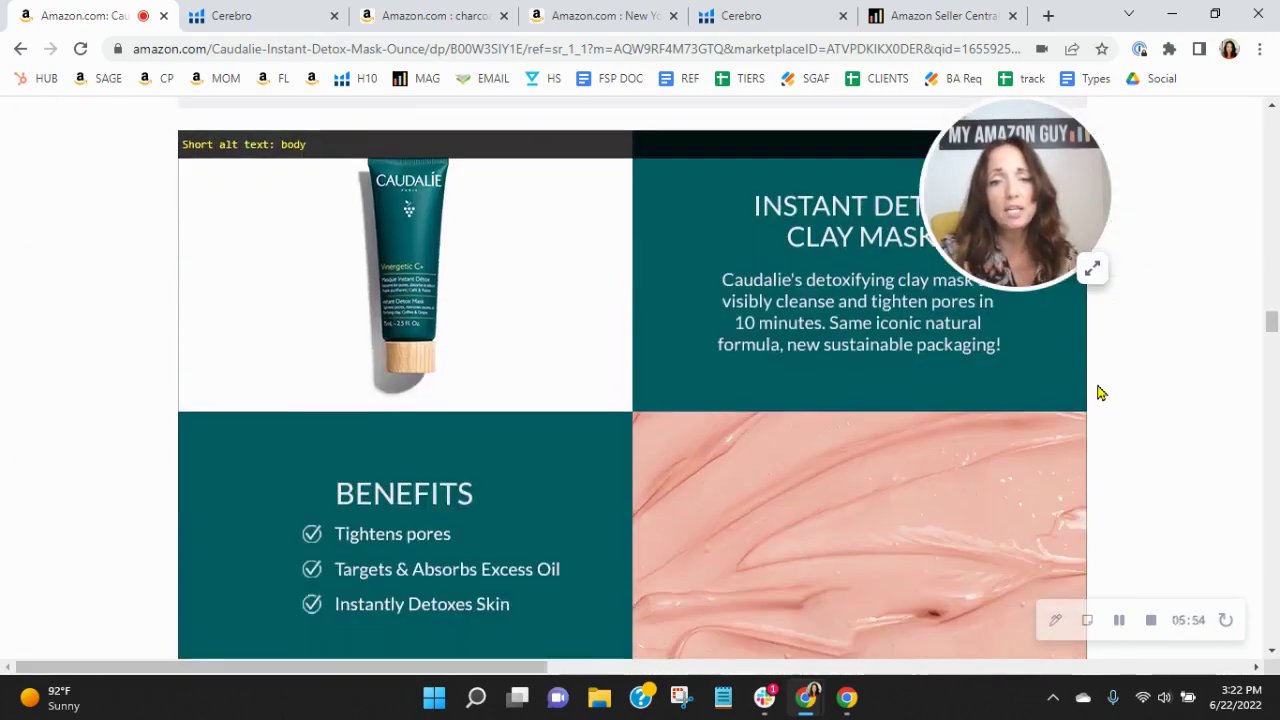
Step: Check the alt text from the key ingredients image through the how-to-use and mask comparison images to the brand footer
scroll(1100, 393, down, 3)
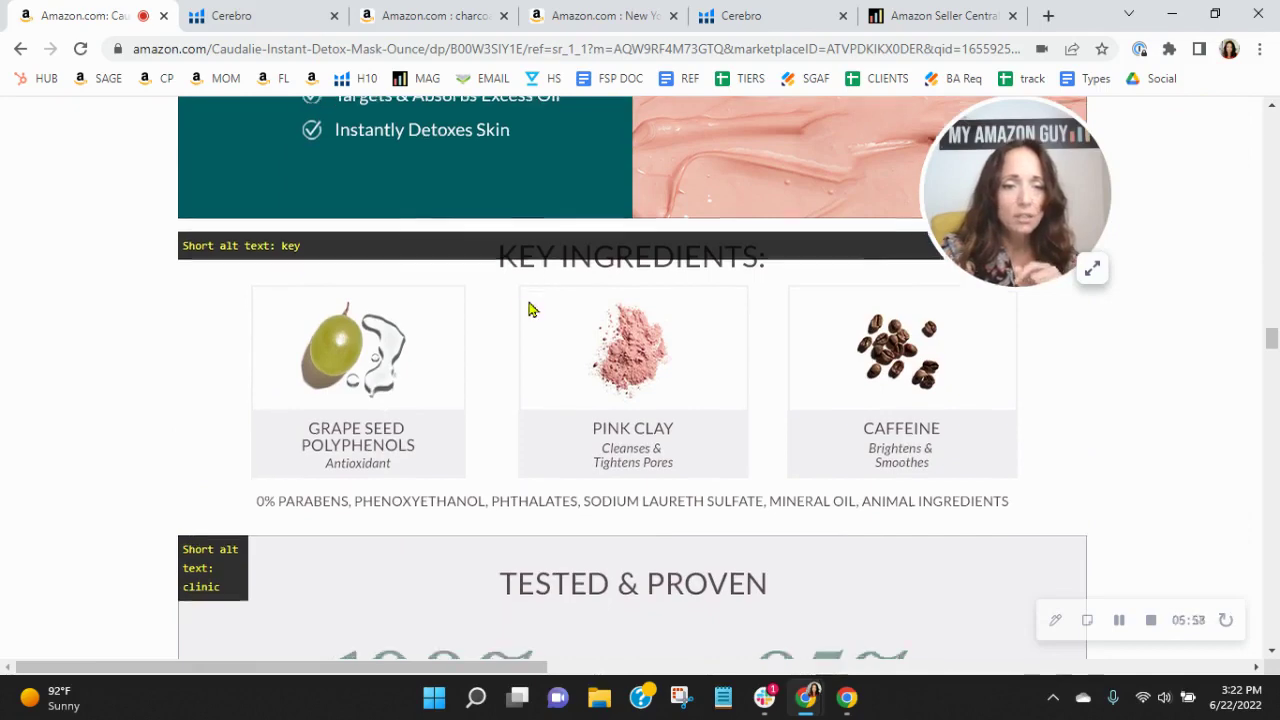
scroll(529, 306, down, 3)
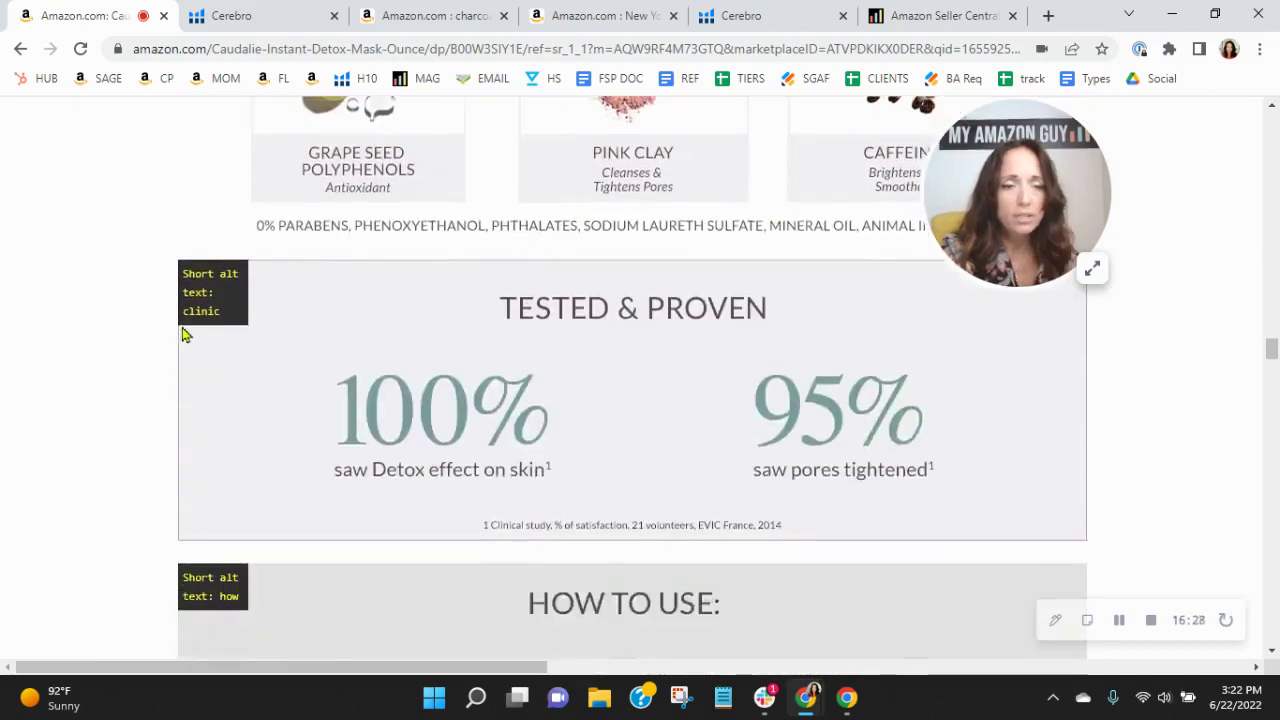
scroll(568, 328, down, 3)
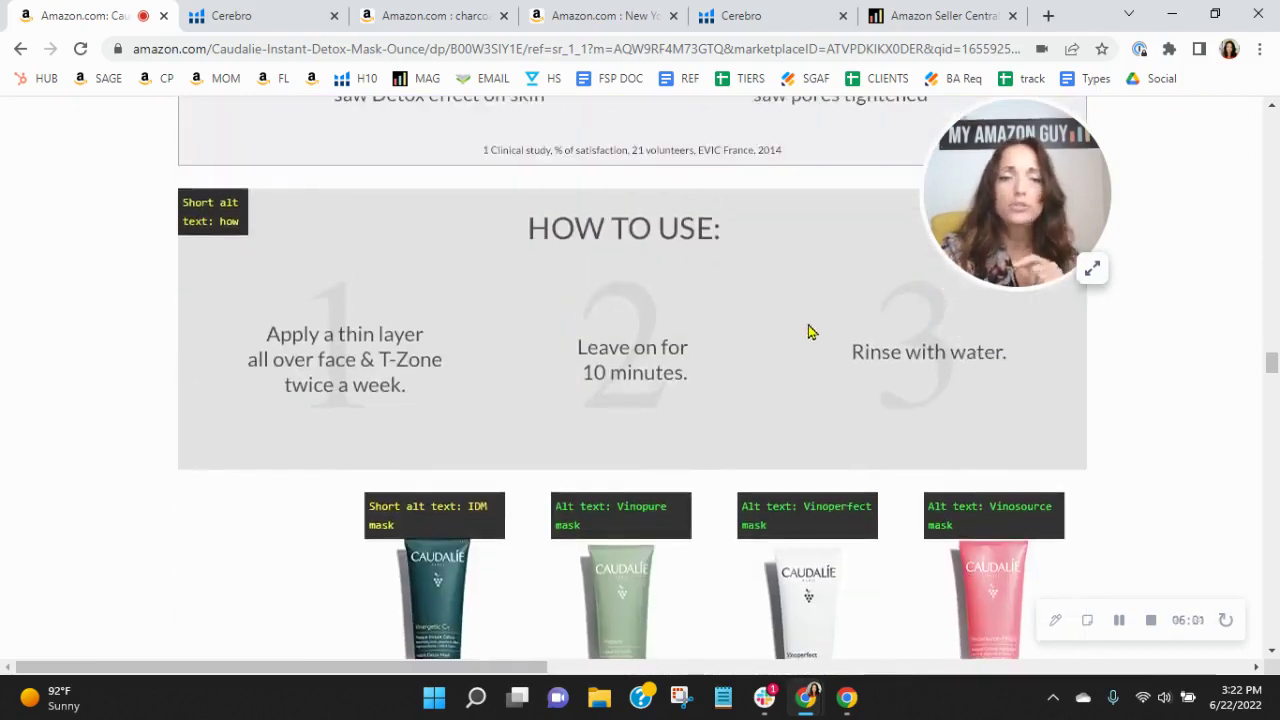
scroll(810, 331, up, 2)
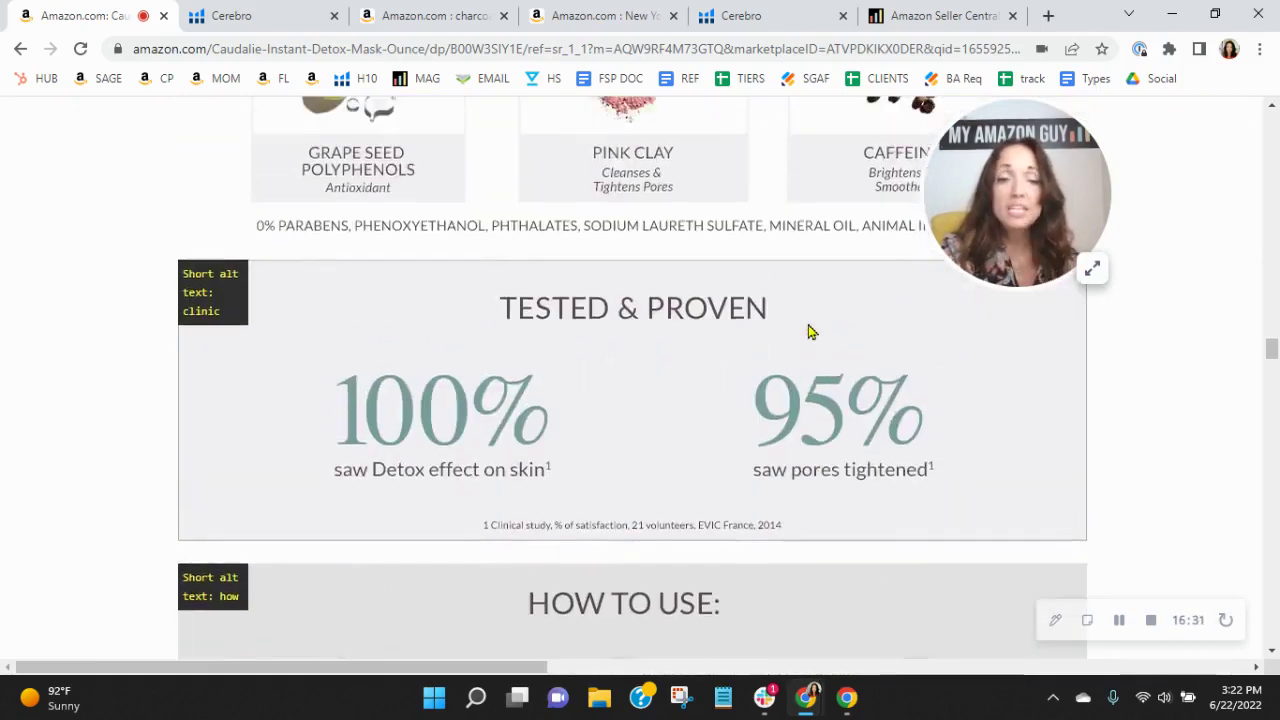
scroll(815, 330, down, 10)
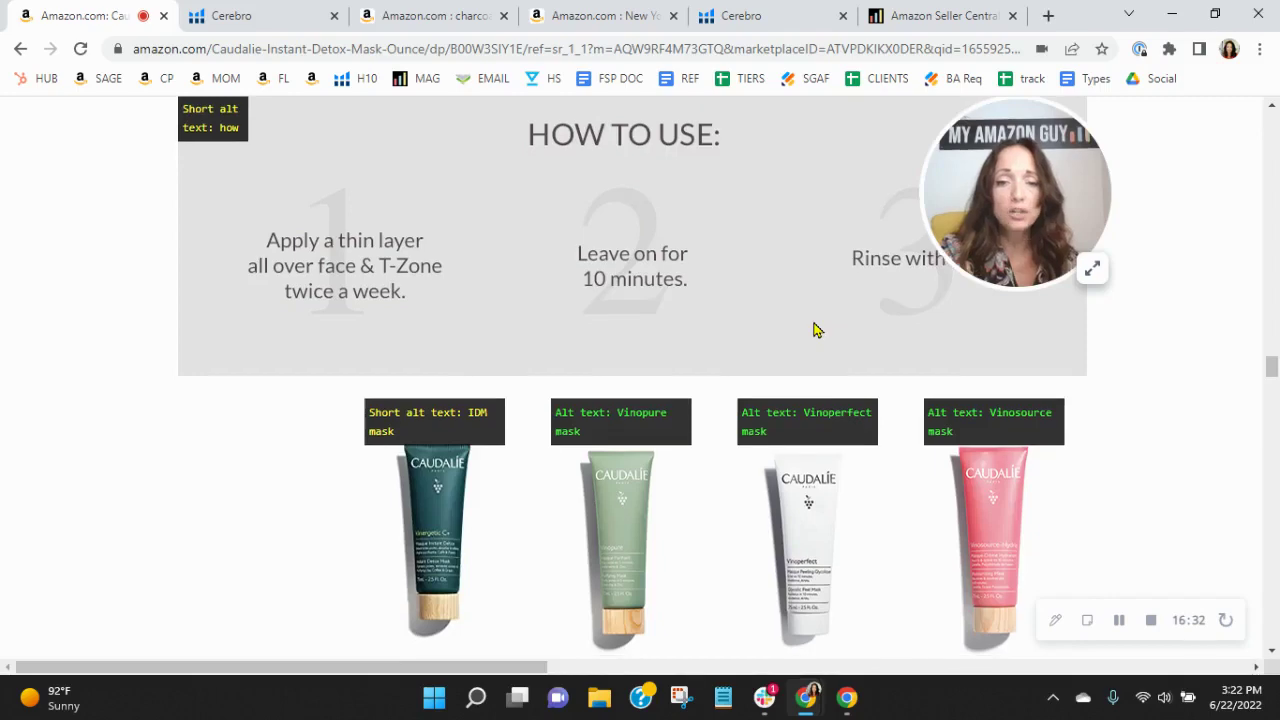
scroll(1134, 380, down, 3)
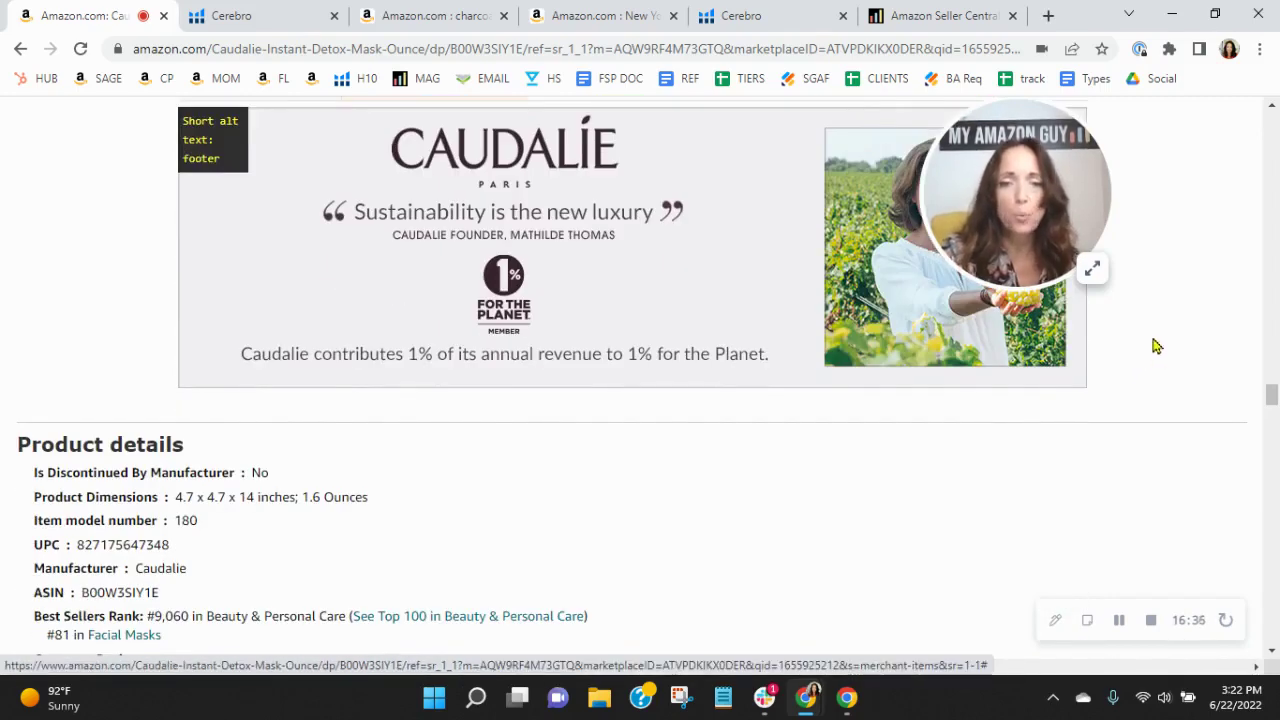
Step: Switch to the My Amazon Guy website's Full Service Management page
key(ctrl+9)
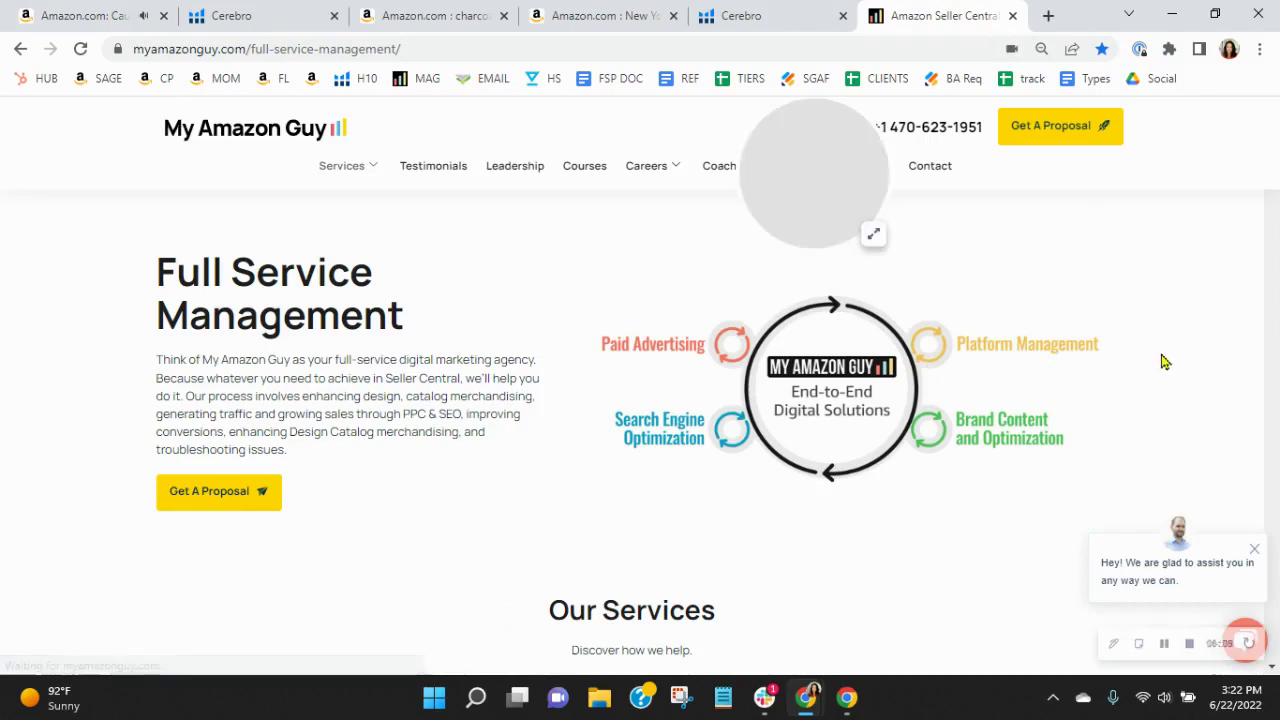
drag(826, 194, 964, 197)
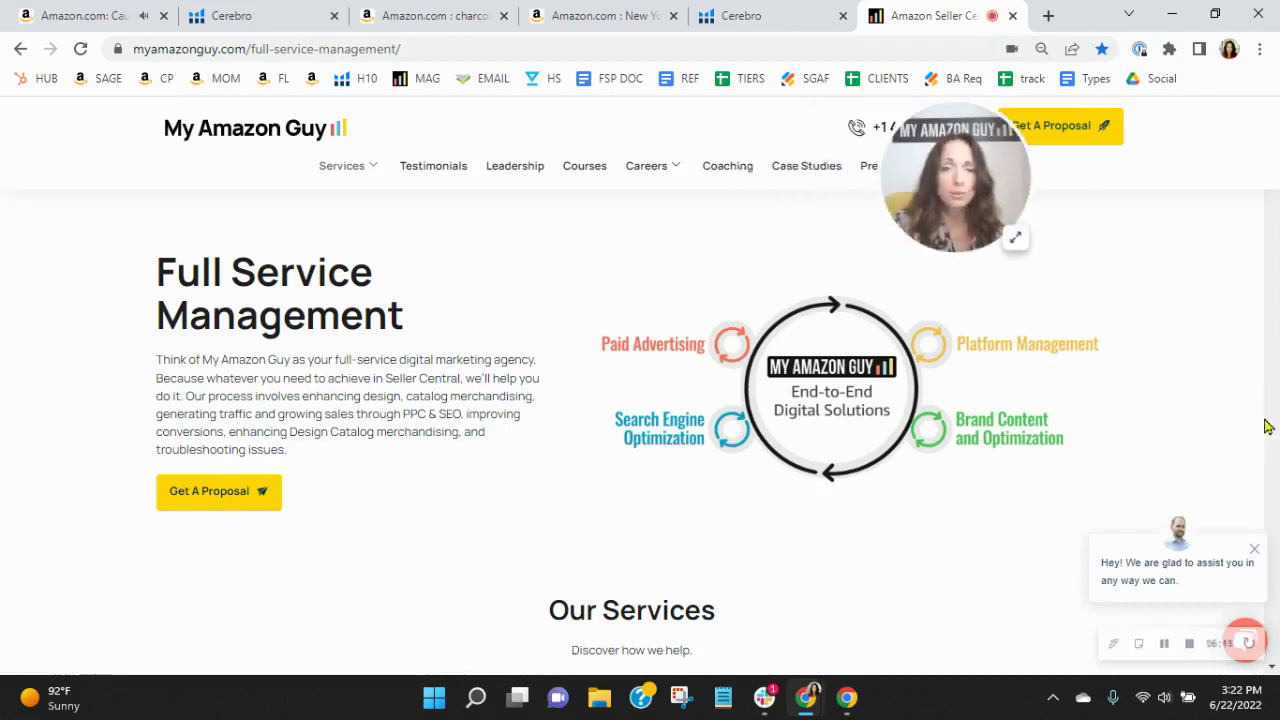